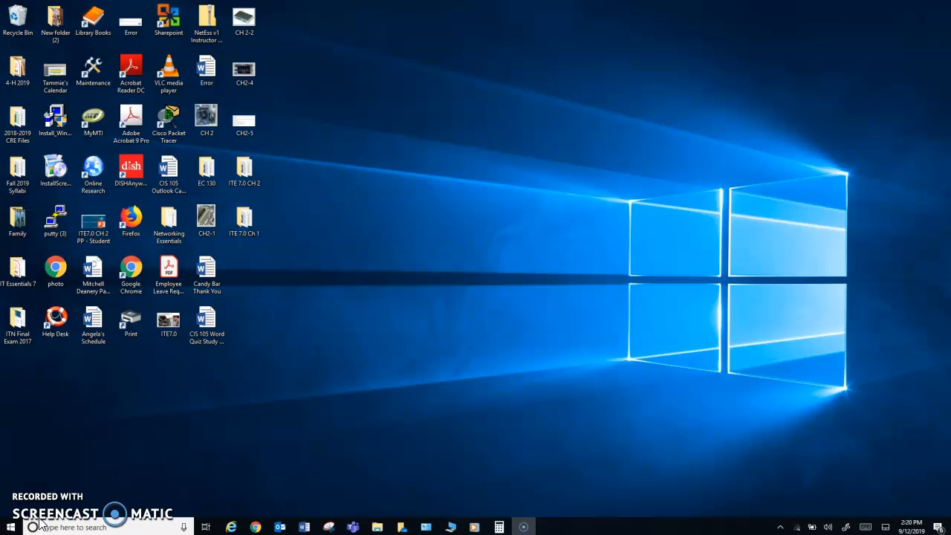
# Launch Word from the taskbar to reach its Home start screen with templates
pyautogui.click(304, 526)
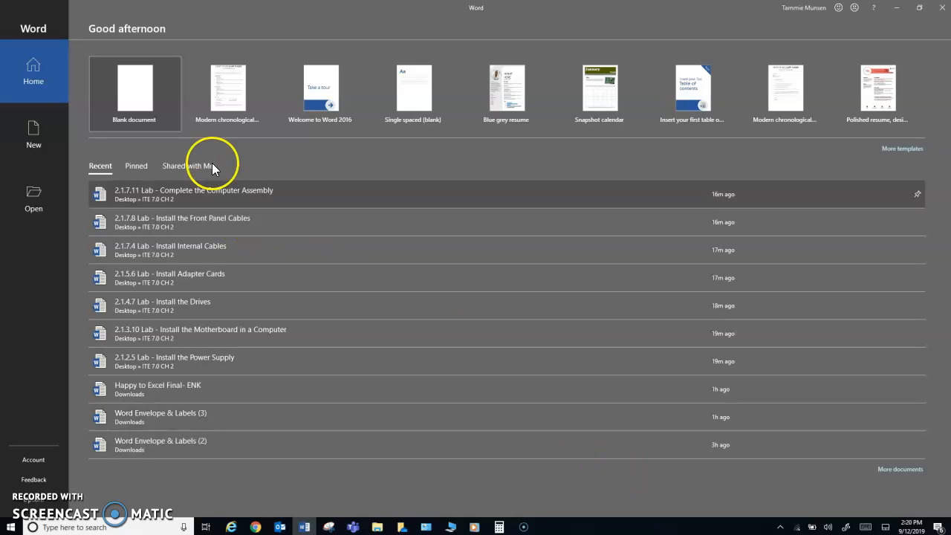
# Create a document from the Modern chronological resume template and type a first and last name
pyautogui.click(233, 100)
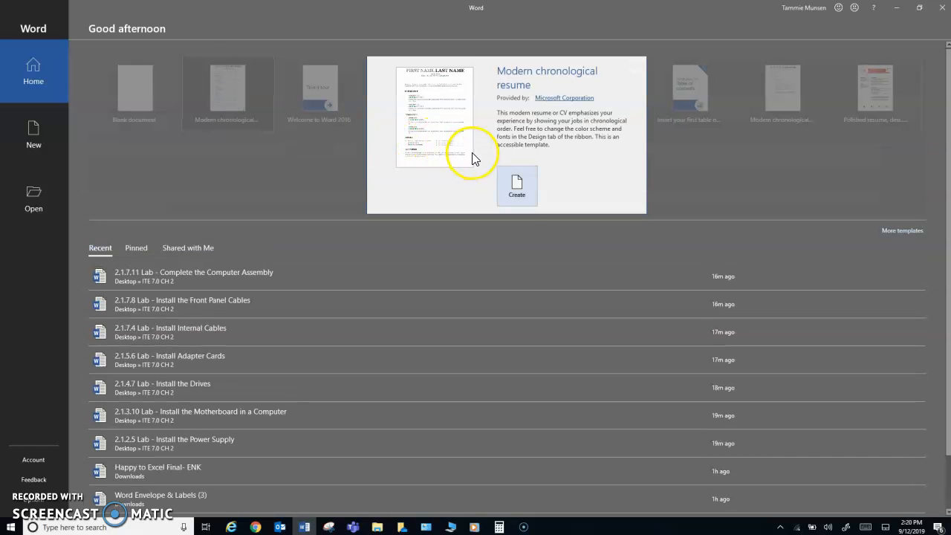
pyautogui.click(517, 186)
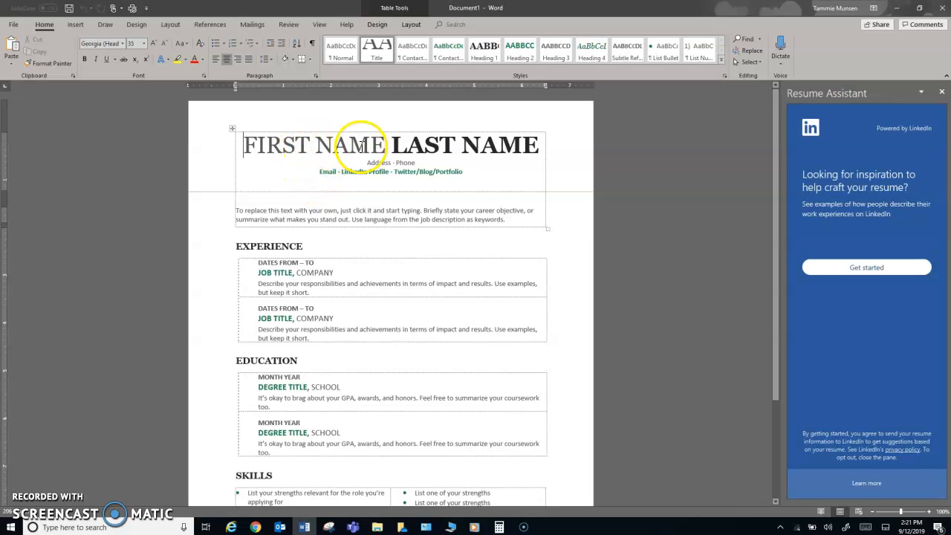
pyautogui.click(941, 92)
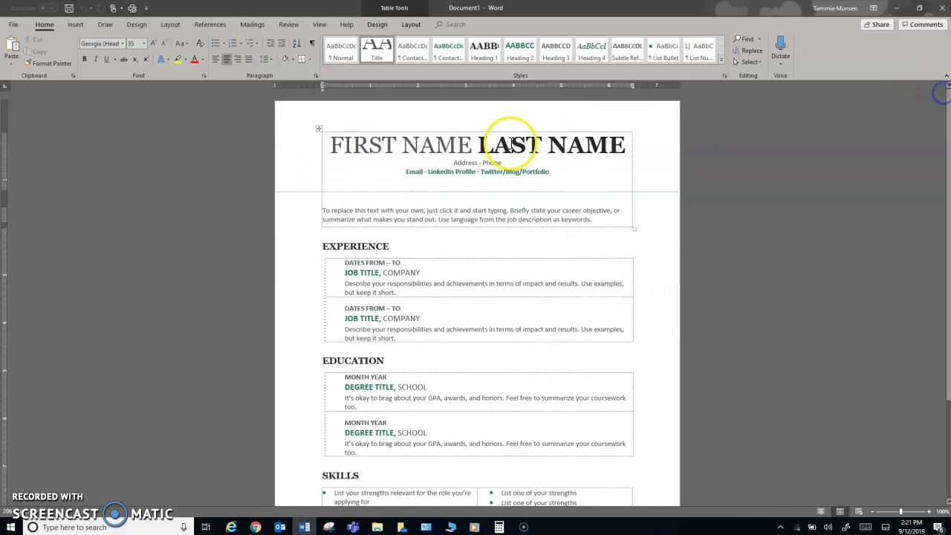
pyautogui.click(434, 147)
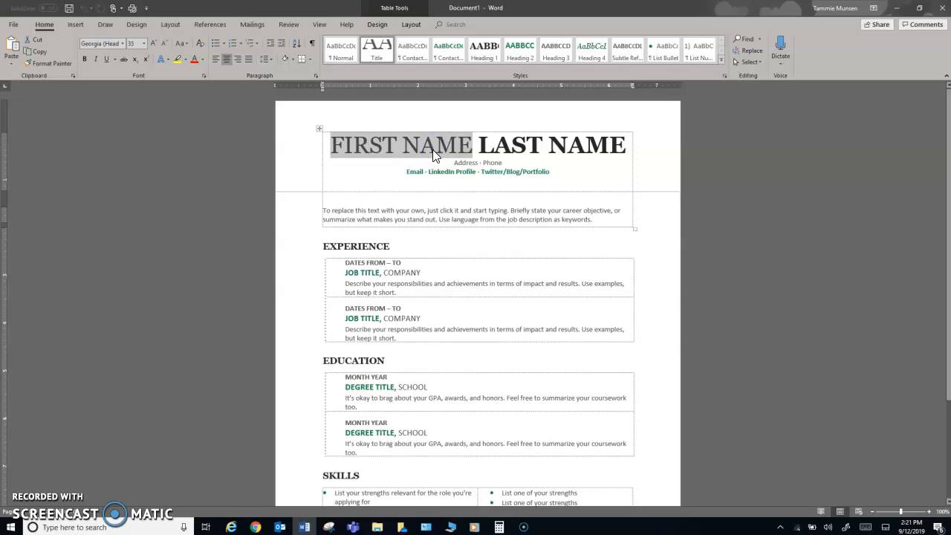
pyautogui.click(460, 144)
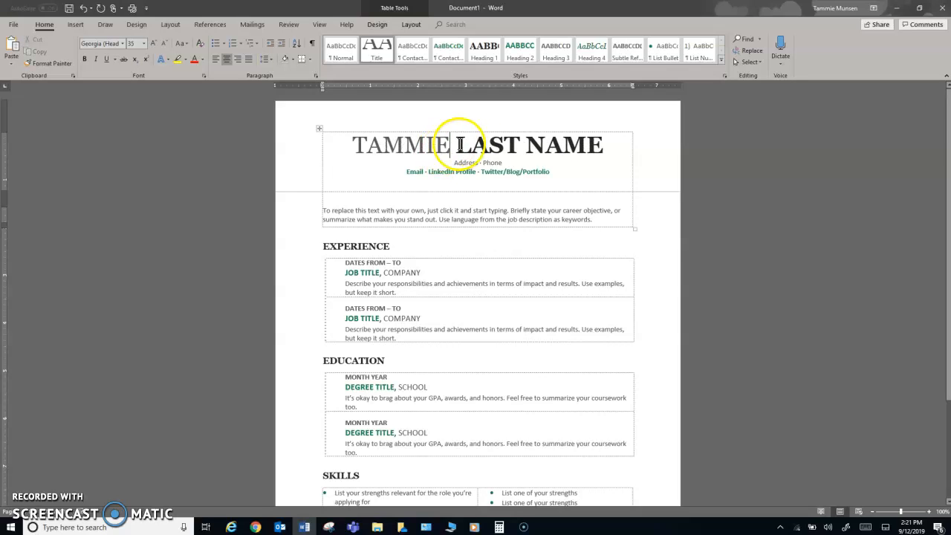
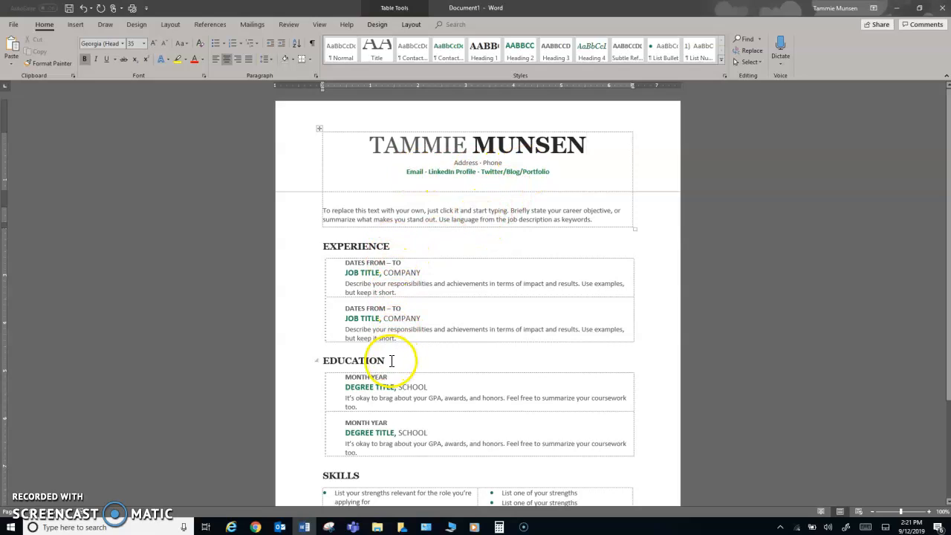
# Close the resume document with Don't Save and relaunch Word
pyautogui.click(347, 272)
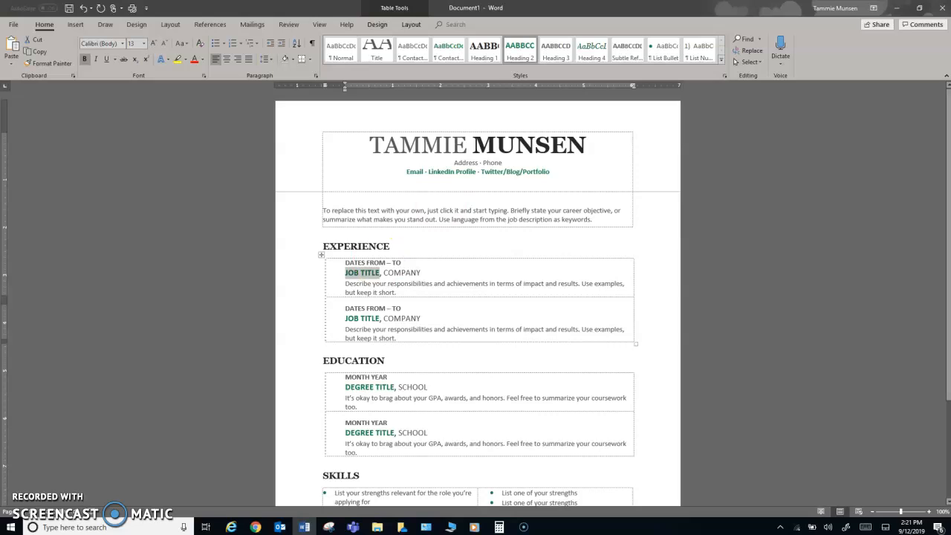
pyautogui.click(941, 7)
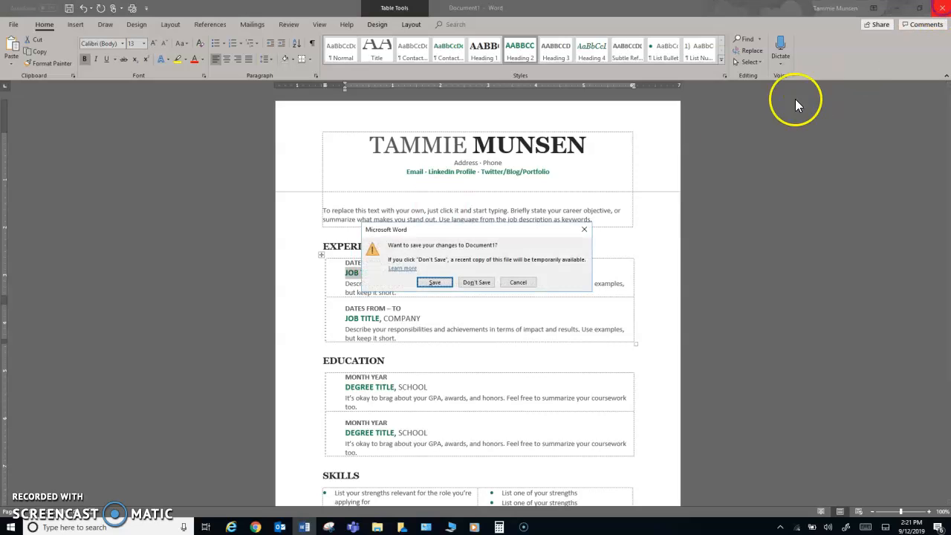
pyautogui.click(475, 283)
pyautogui.click(304, 527)
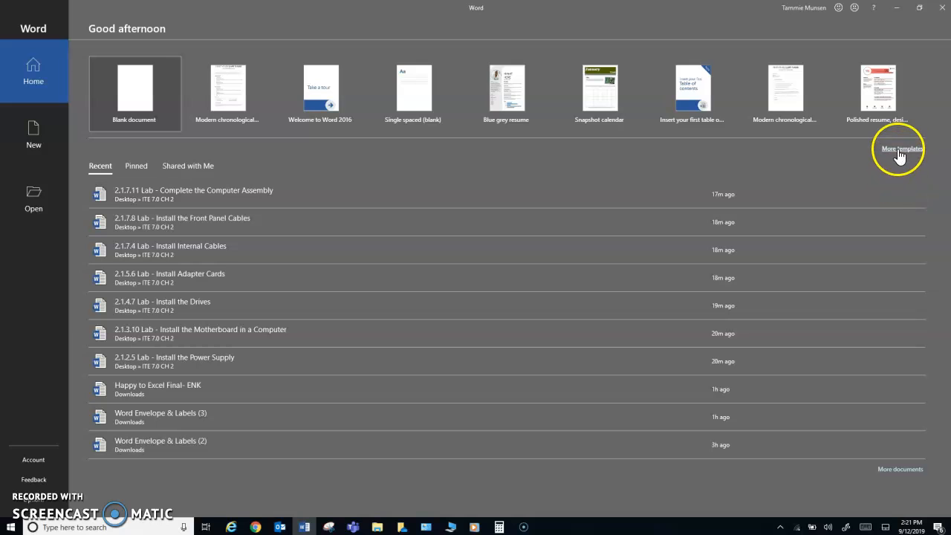
# Search the online templates for 'to do list'
pyautogui.click(899, 151)
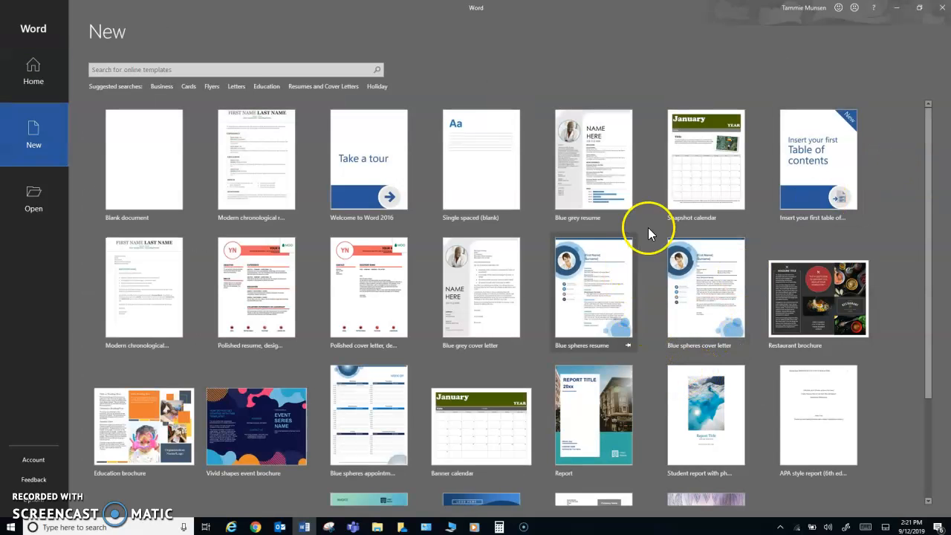
pyautogui.scroll(-3, 619, 345)
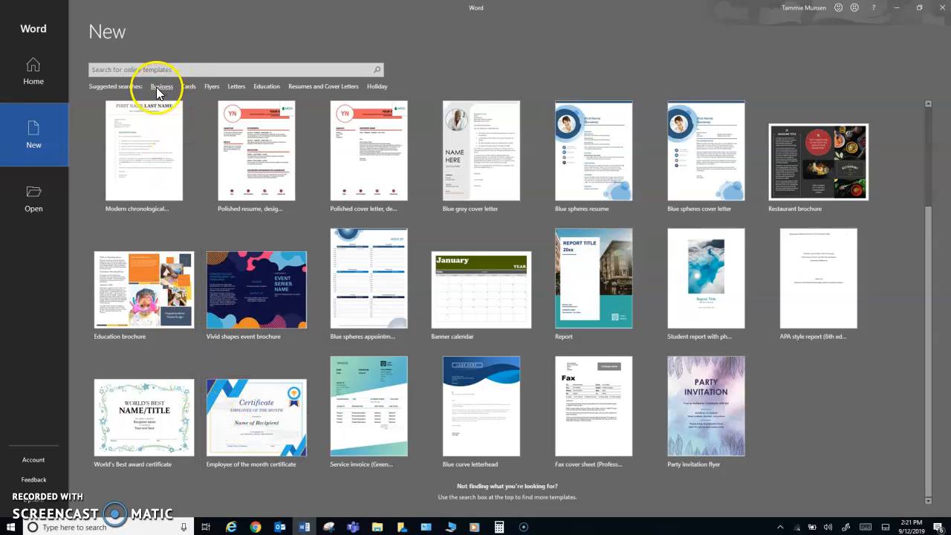
pyautogui.click(260, 71)
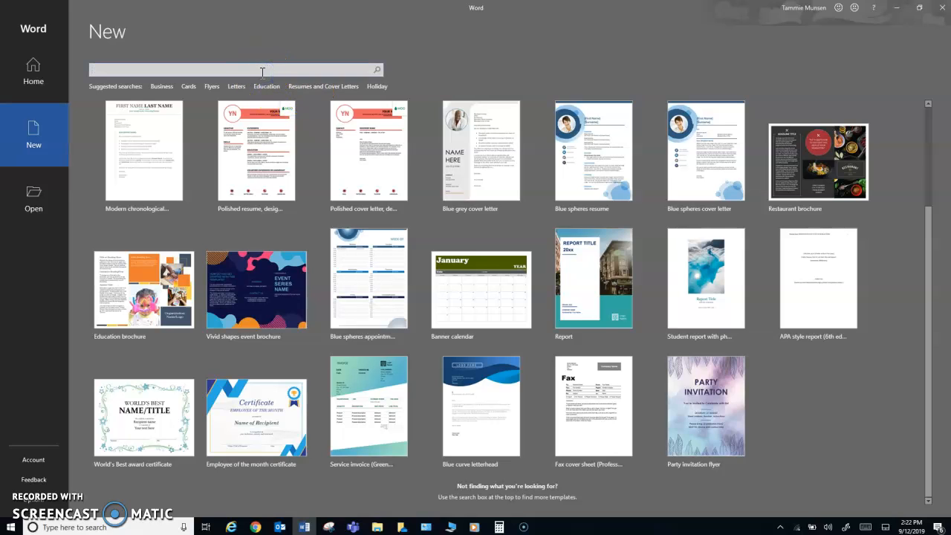
pyautogui.write('to do list')
pyautogui.press('Return')
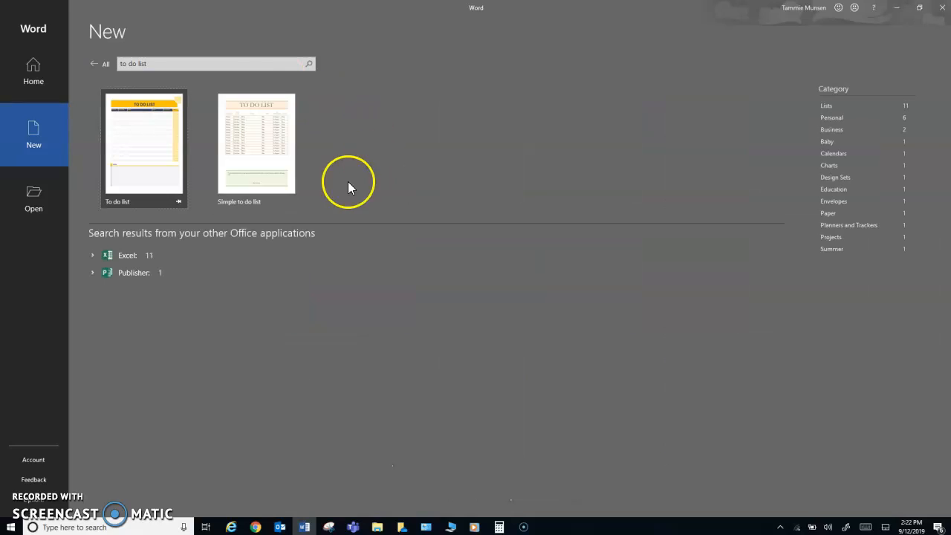
# Preview the To do list and Simple to do list templates, then return Home
pyautogui.click(155, 165)
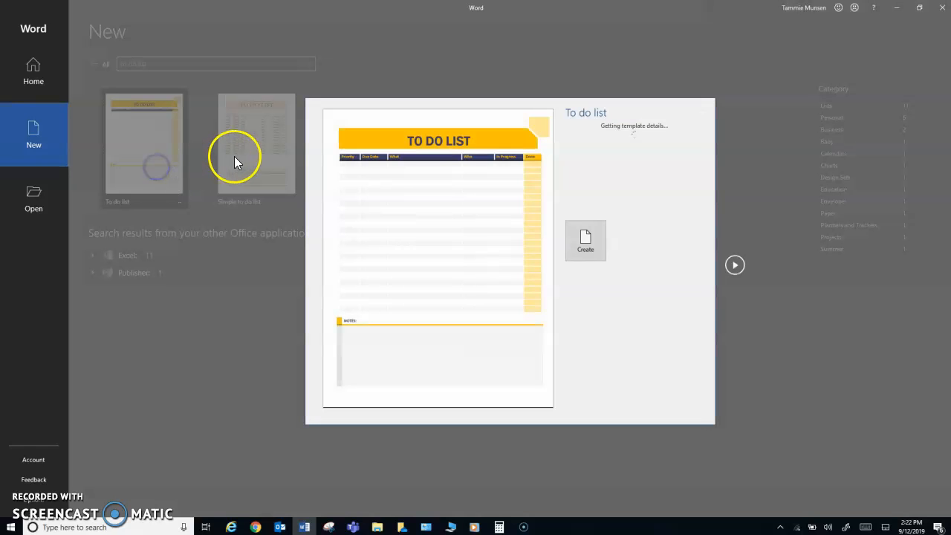
pyautogui.click(734, 265)
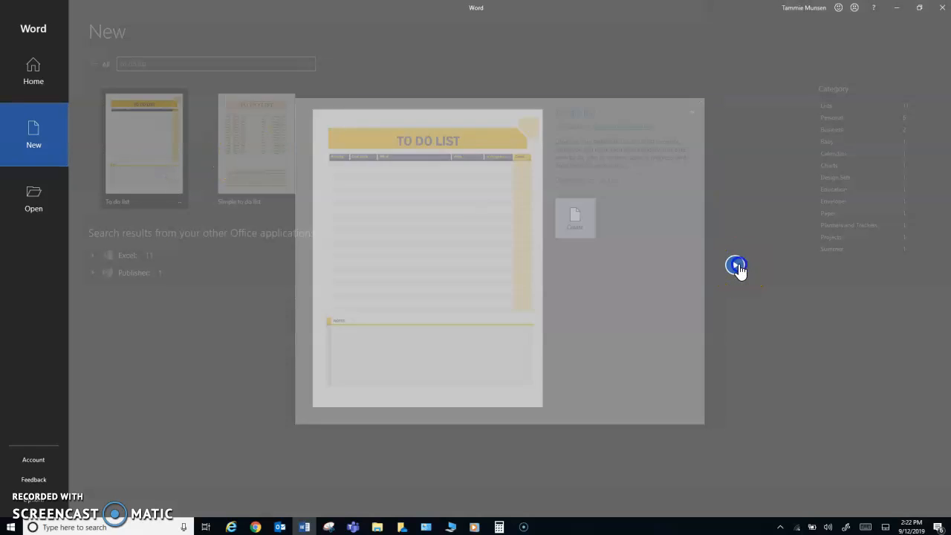
pyautogui.click(286, 264)
pyautogui.click(177, 44)
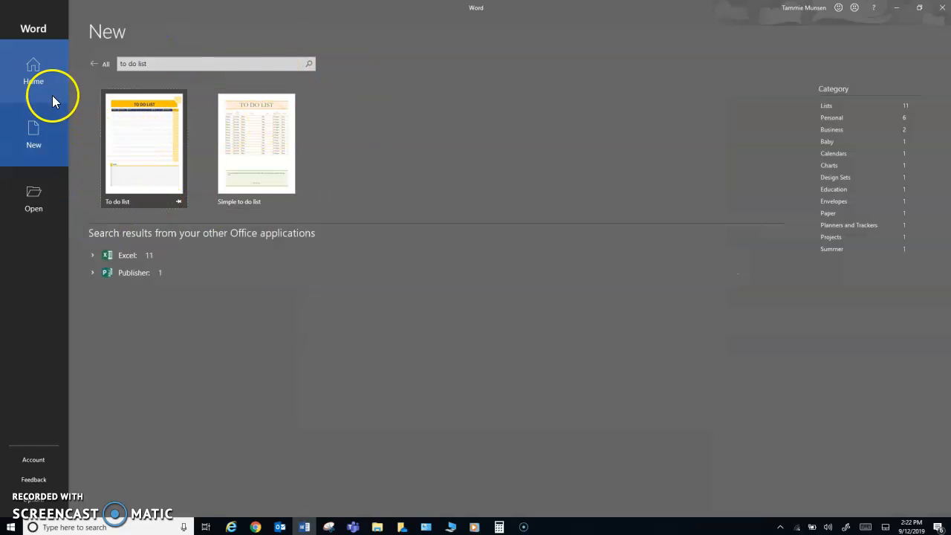
pyautogui.click(37, 69)
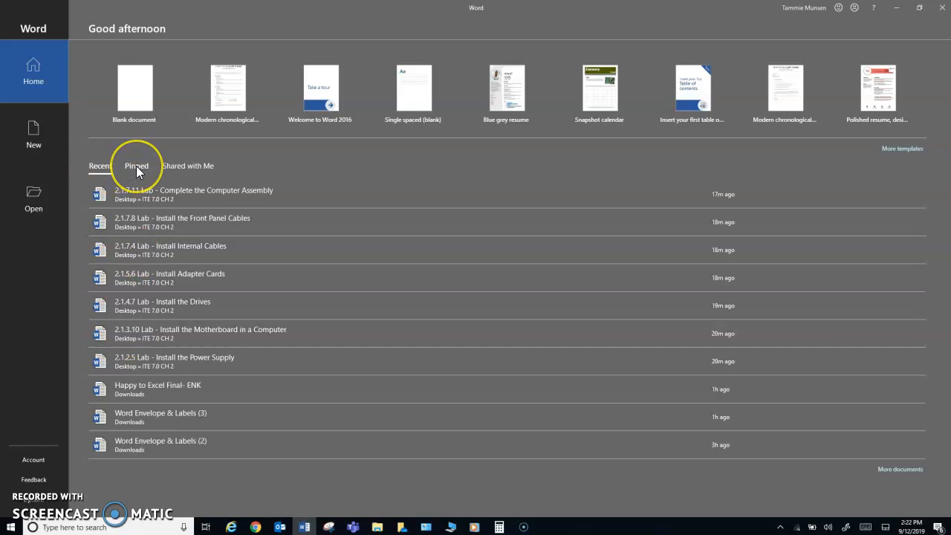
# Visit the Pinned, New, Open and Home pages, then create a Blank document
pyautogui.click(137, 171)
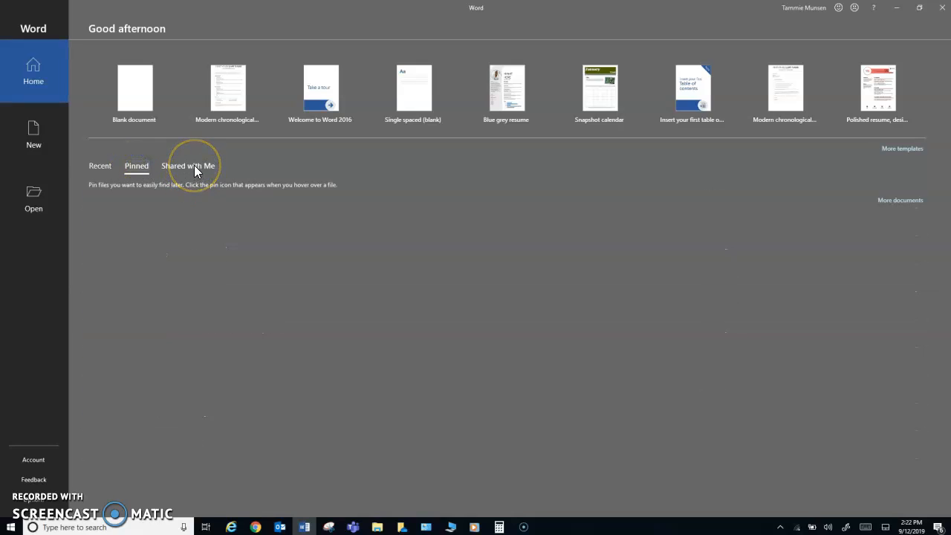
pyautogui.click(36, 135)
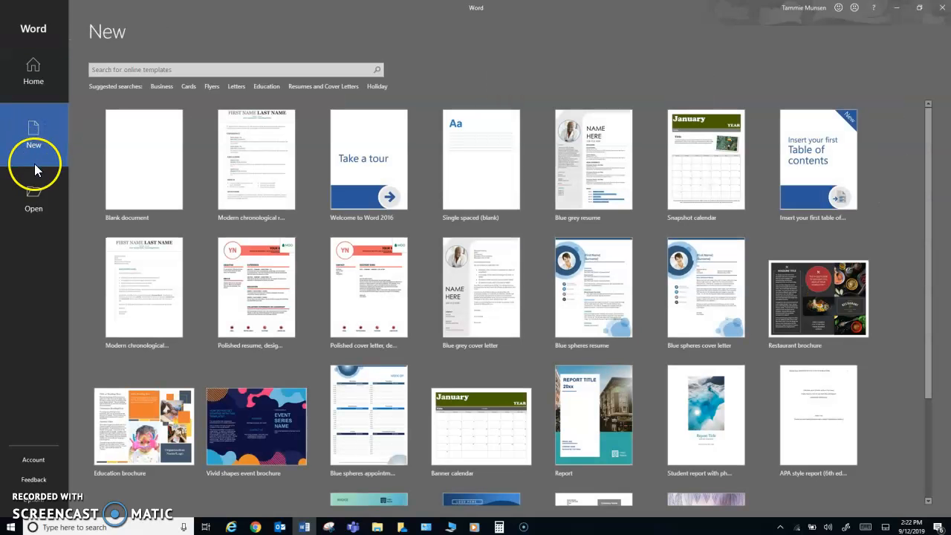
pyautogui.click(33, 198)
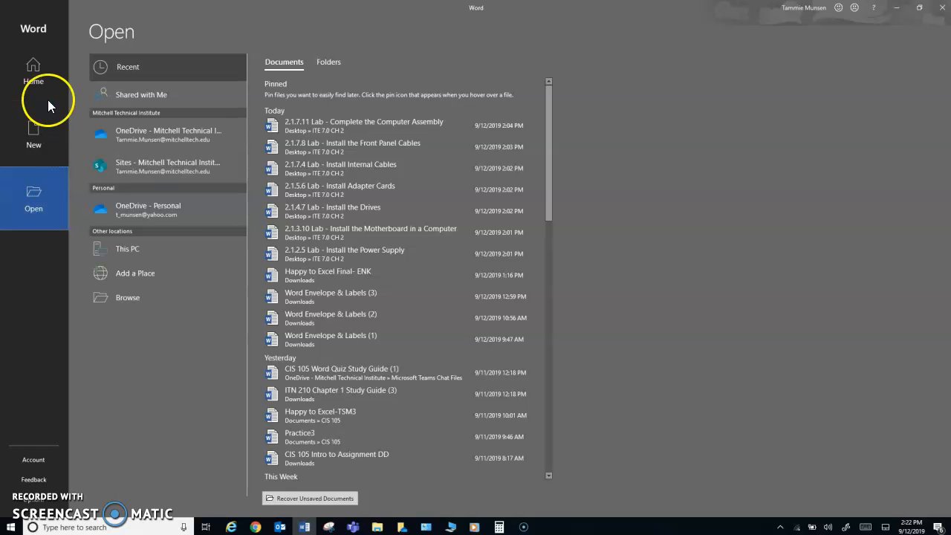
pyautogui.click(36, 78)
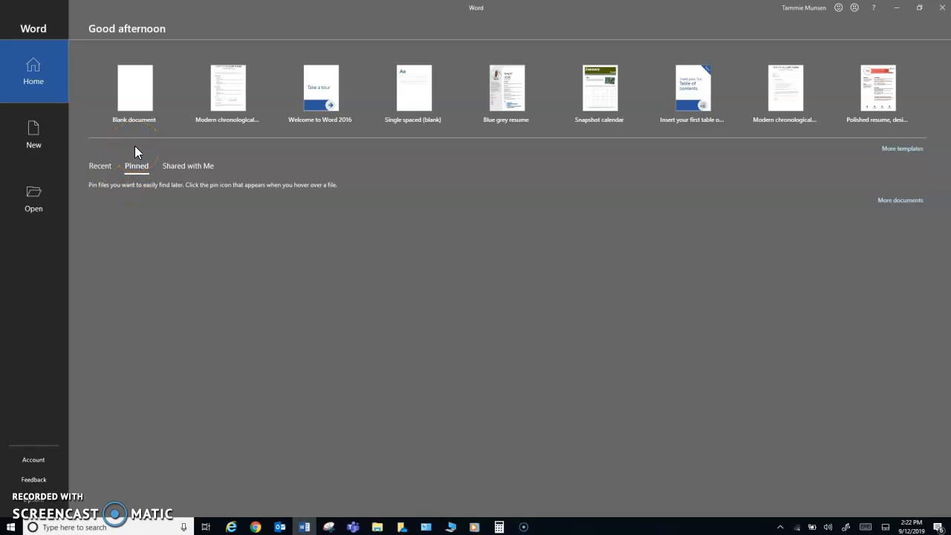
pyautogui.click(138, 92)
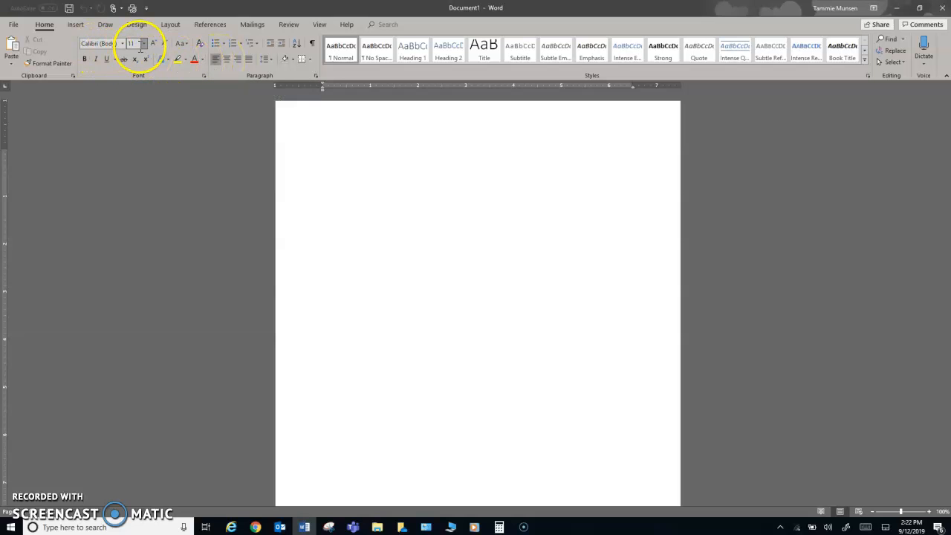
# Check the Line Spacing options without changing anything
pyautogui.click(272, 59)
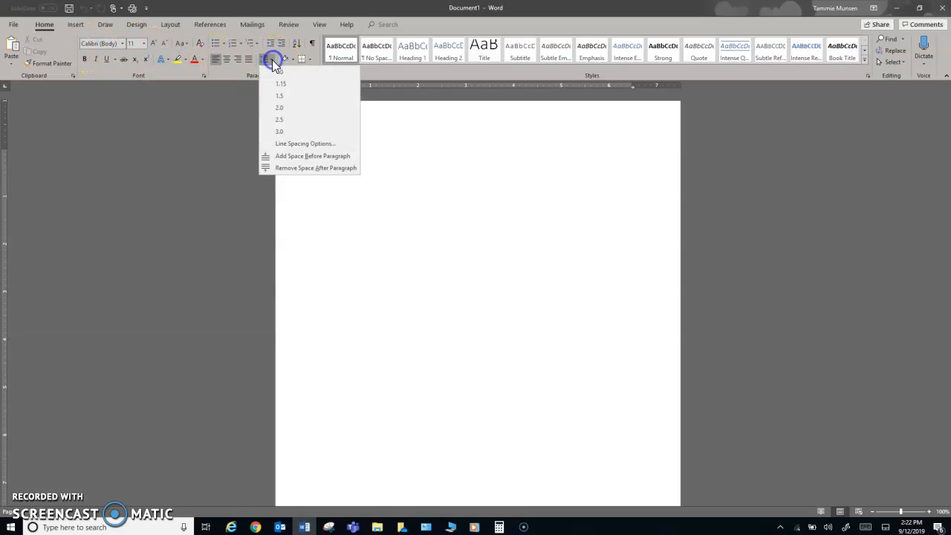
pyautogui.click(543, 200)
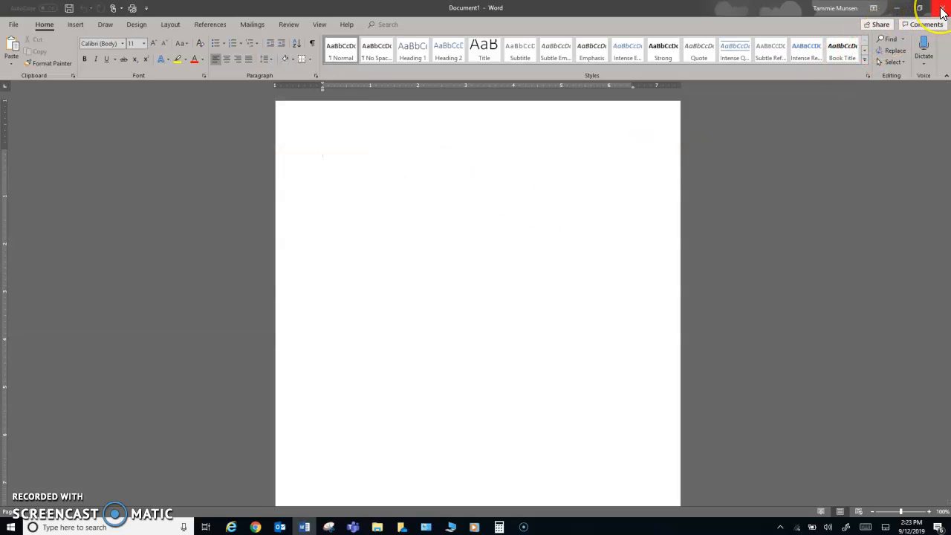
pyautogui.click(600, 215)
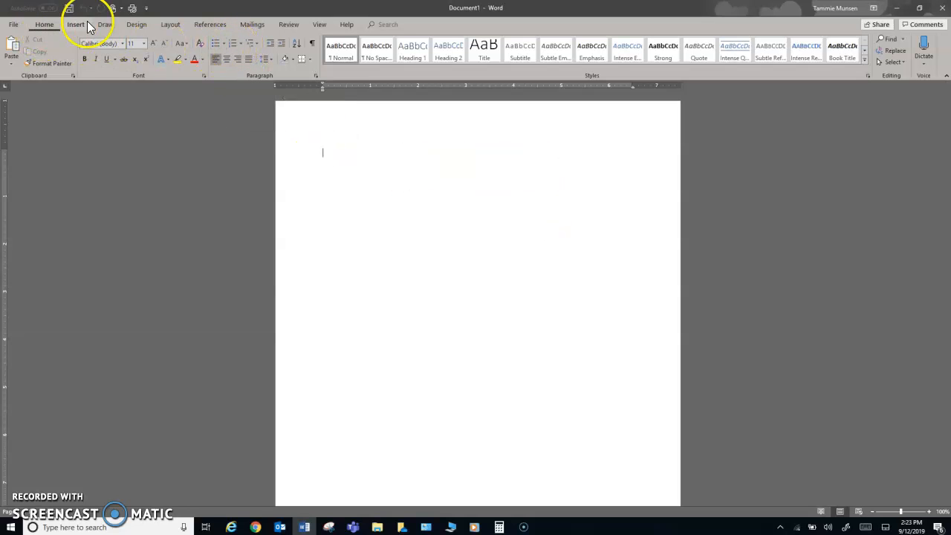
# Start a numbered list with Chocolate, Chicken, Ice Cream and Tacos
pyautogui.click(233, 43)
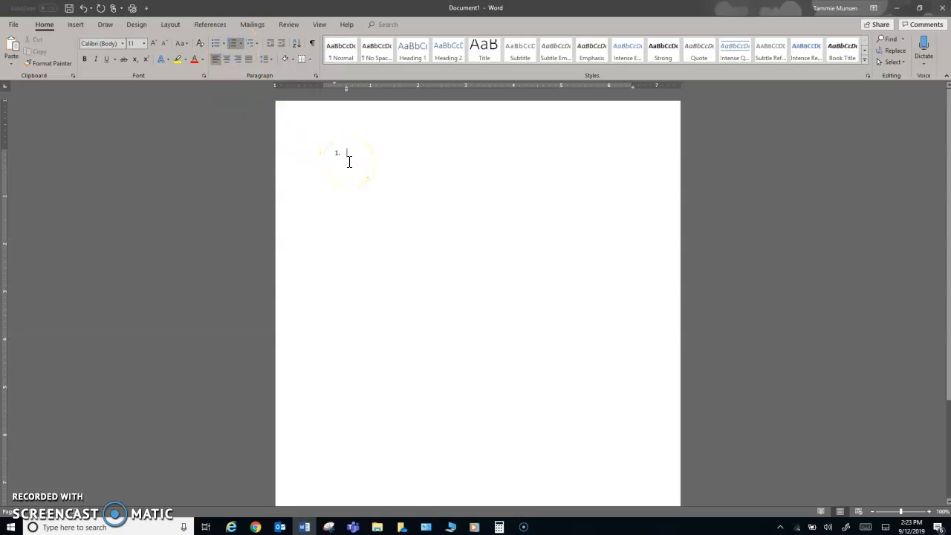
pyautogui.write('Chocolate')
pyautogui.press('Return')
pyautogui.write('Chicken')
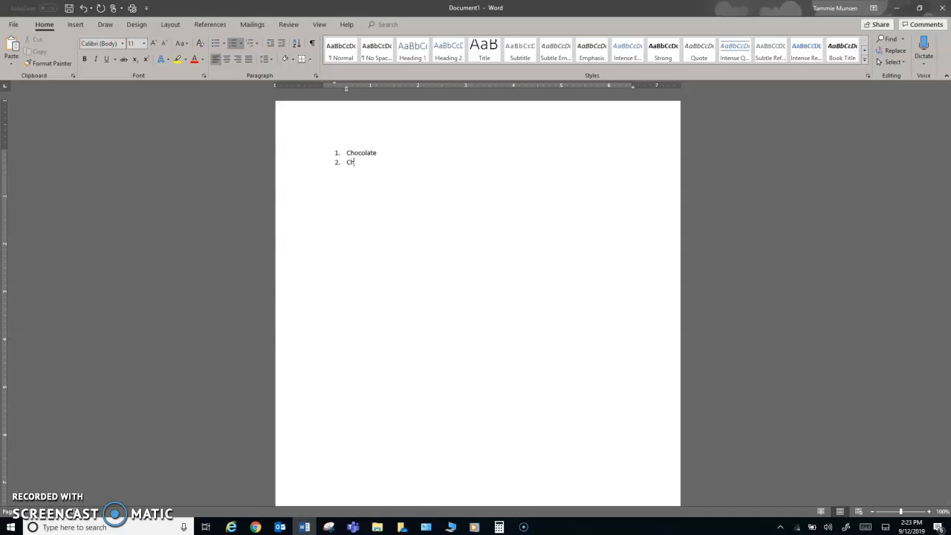
pyautogui.press('Return')
pyautogui.write('Ice Cream ')
pyautogui.write('Tac')
pyautogui.write('os')
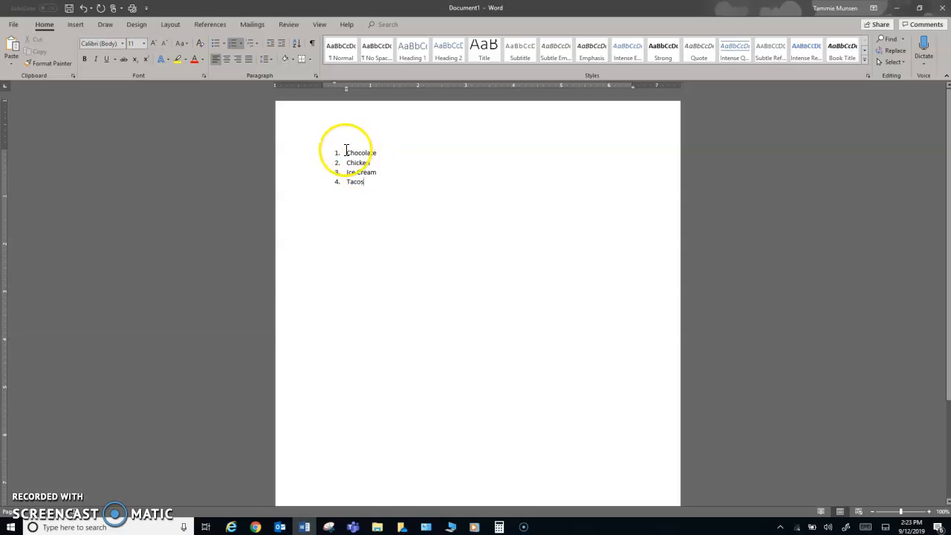
# Select the four list items and review the numbering formats without changing them
pyautogui.moveTo(345, 153); pyautogui.dragTo(384, 182)
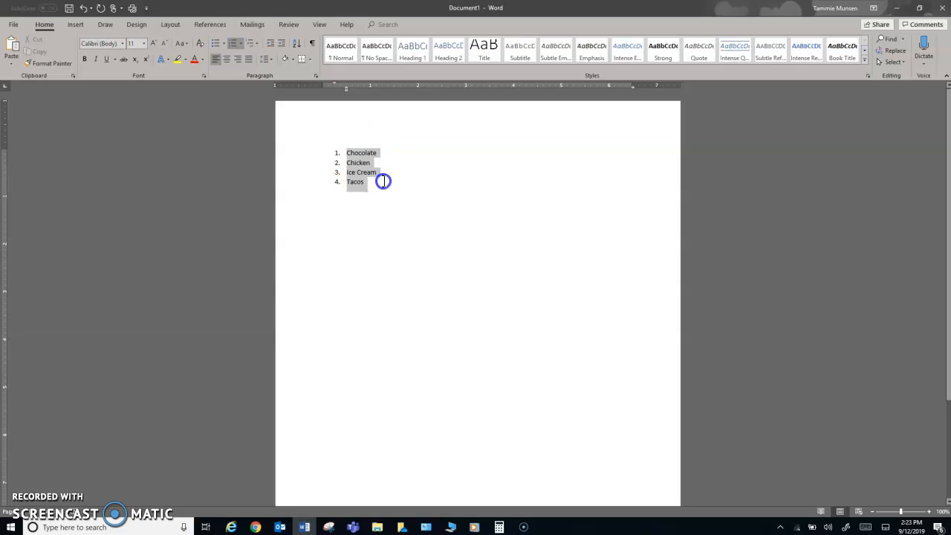
pyautogui.click(241, 43)
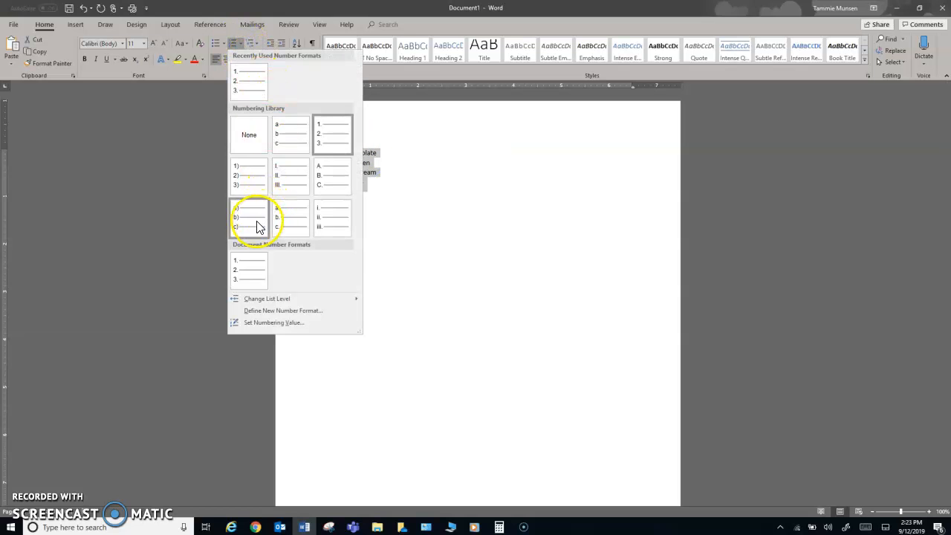
pyautogui.click(422, 144)
# Insert Vanilla, Strawberry and Carmel as new items after Ice Cream
pyautogui.click(372, 162)
pyautogui.click(376, 172)
pyautogui.press('Return')
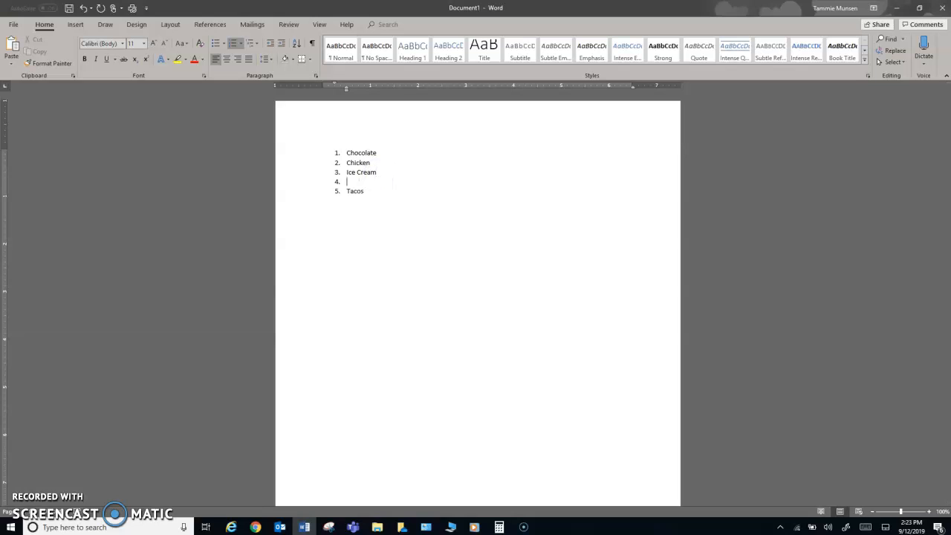
pyautogui.write('Vanilla')
pyautogui.press('Return')
pyautogui.write('Strawberry')
pyautogui.press('Return')
pyautogui.write('Carmel')
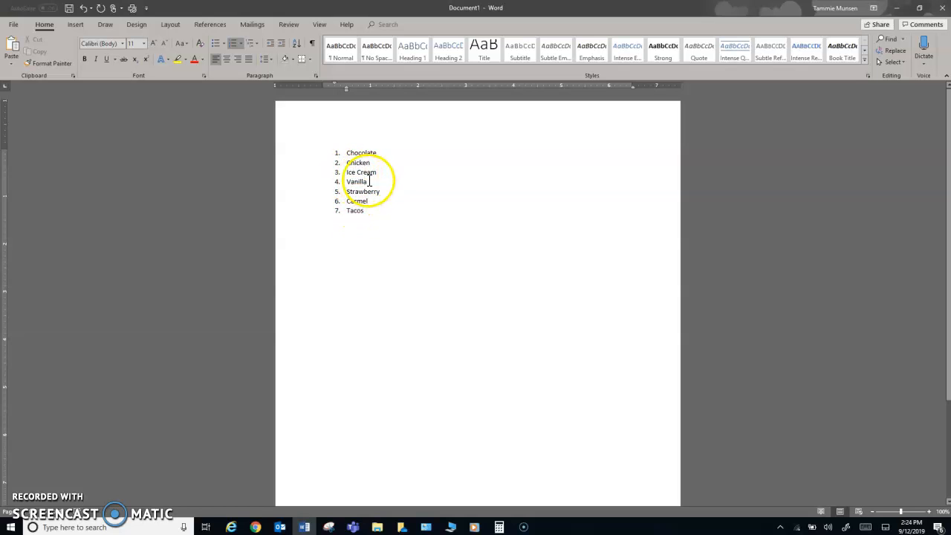
# Demote Vanilla, Strawberry and Carmel to level-2 lettered sub-items under Ice Cream
pyautogui.moveTo(369, 201); pyautogui.dragTo(335, 181)
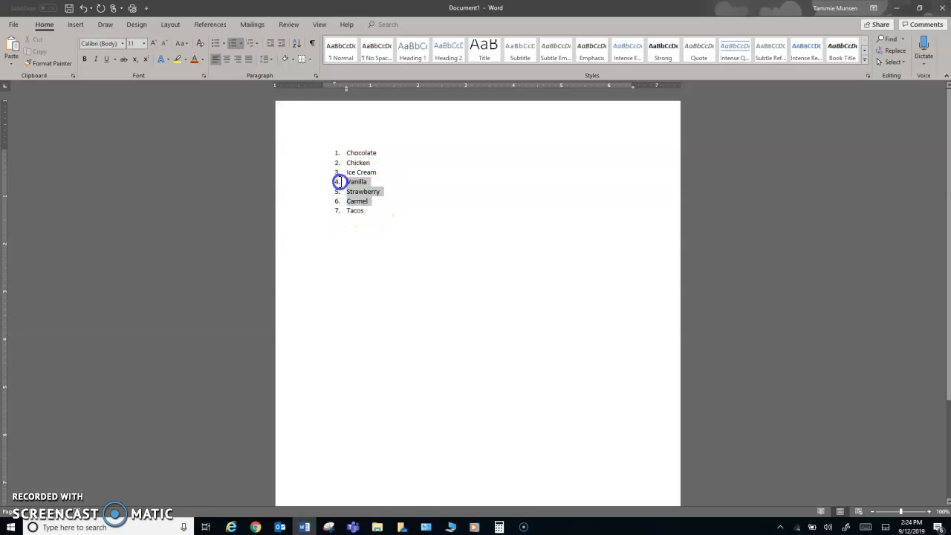
pyautogui.click(242, 43)
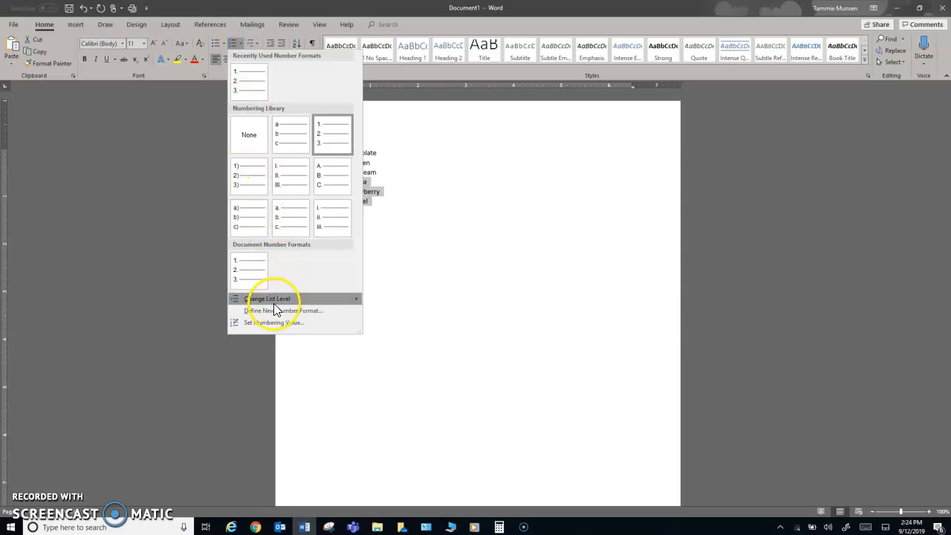
pyautogui.moveTo(270, 301)
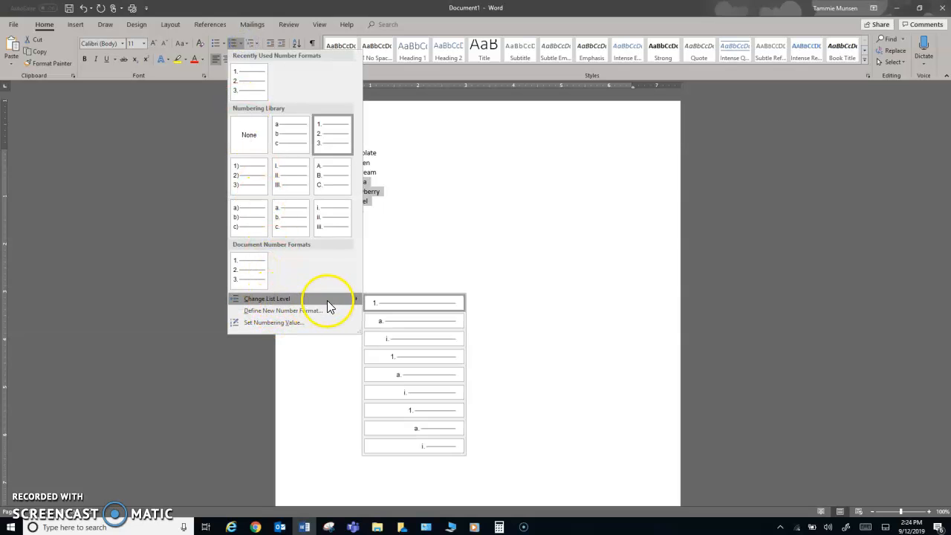
pyautogui.click(392, 321)
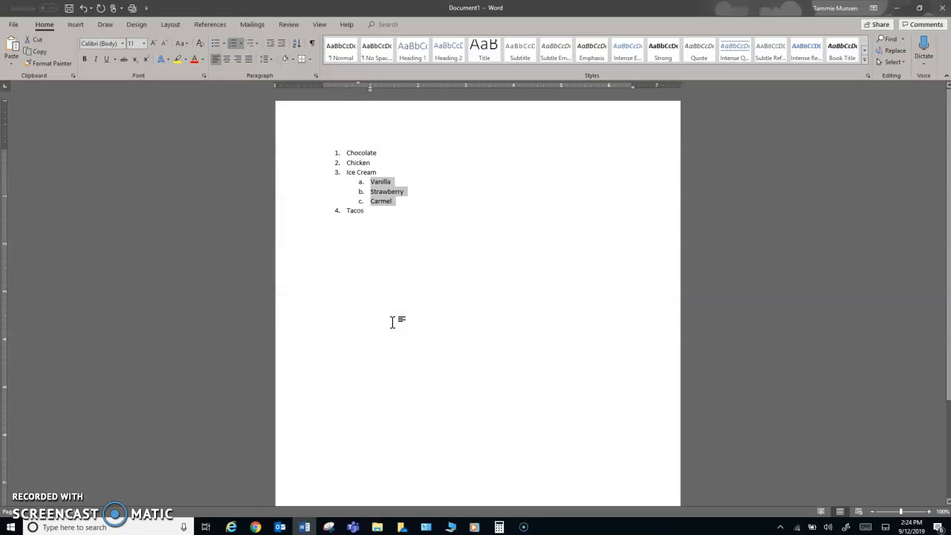
pyautogui.click(397, 198)
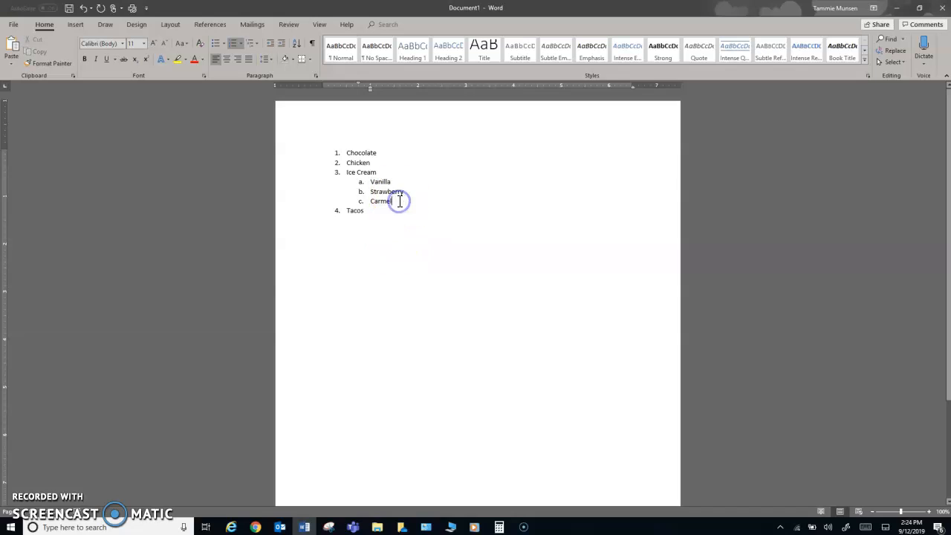
pyautogui.press('Return')
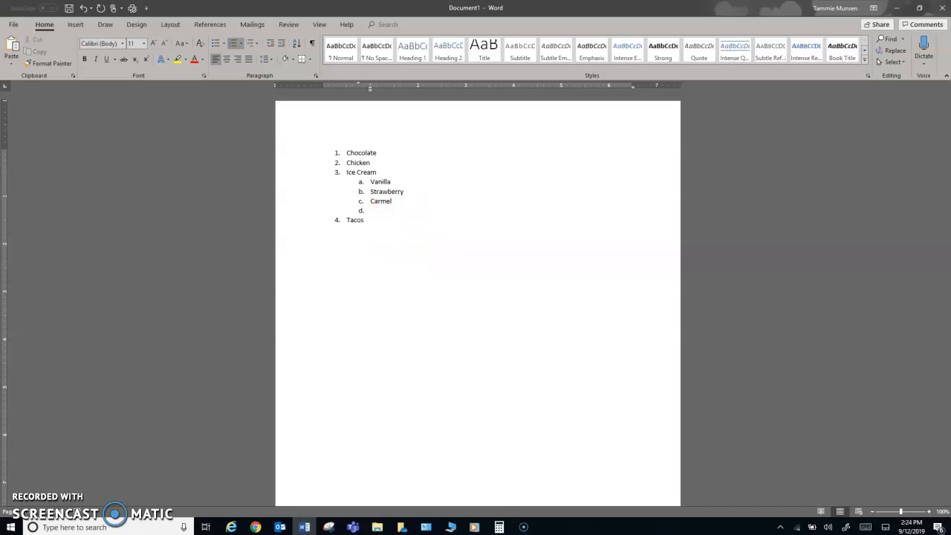
pyautogui.press('BackSpace')
pyautogui.press('BackSpace')
pyautogui.press('BackSpace')
# Try a deeper list level for the flavours, undo it, and add a blank line below
pyautogui.click(393, 201)
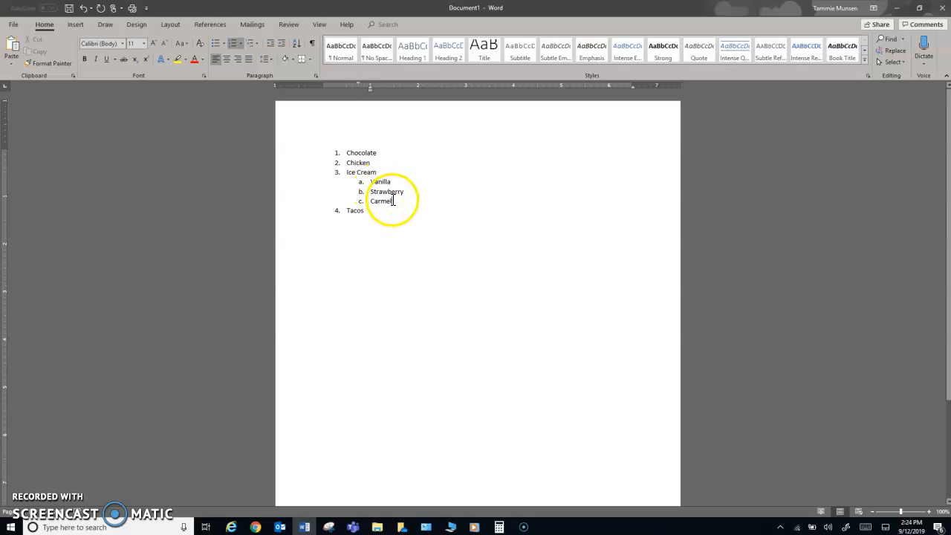
pyautogui.moveTo(369, 181); pyautogui.dragTo(399, 200)
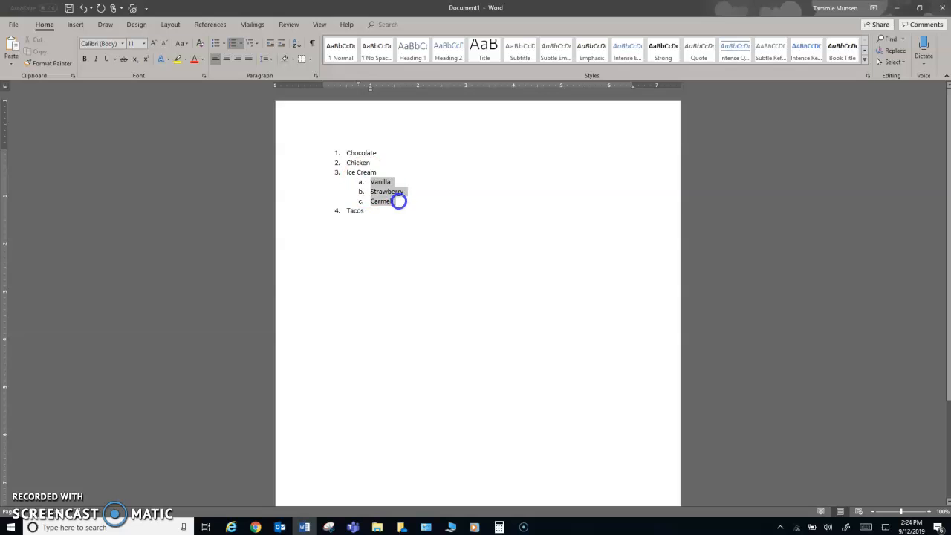
pyautogui.click(242, 44)
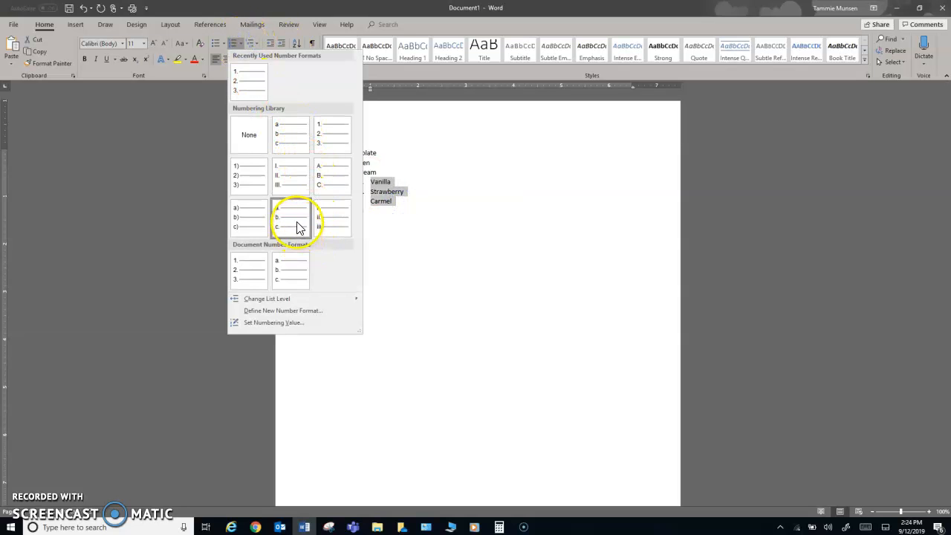
pyautogui.moveTo(301, 297)
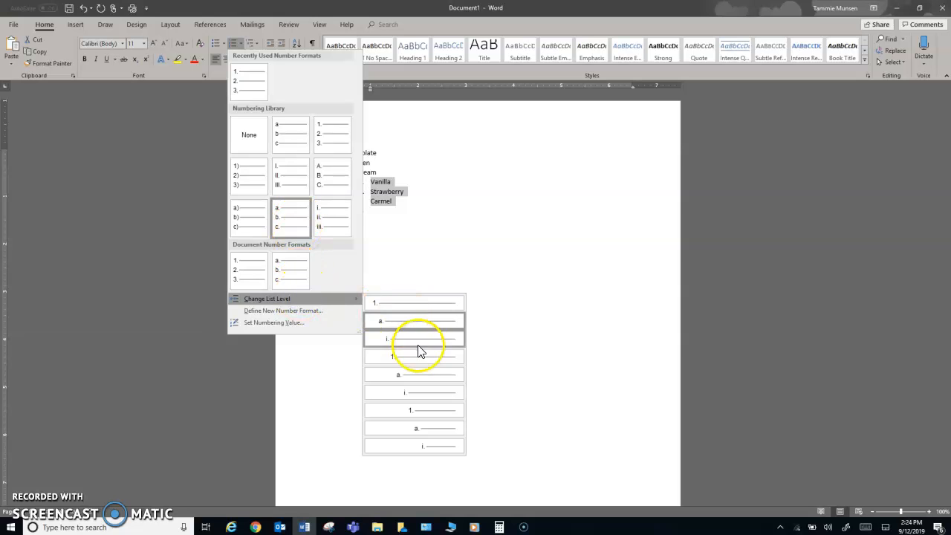
pyautogui.click(422, 373)
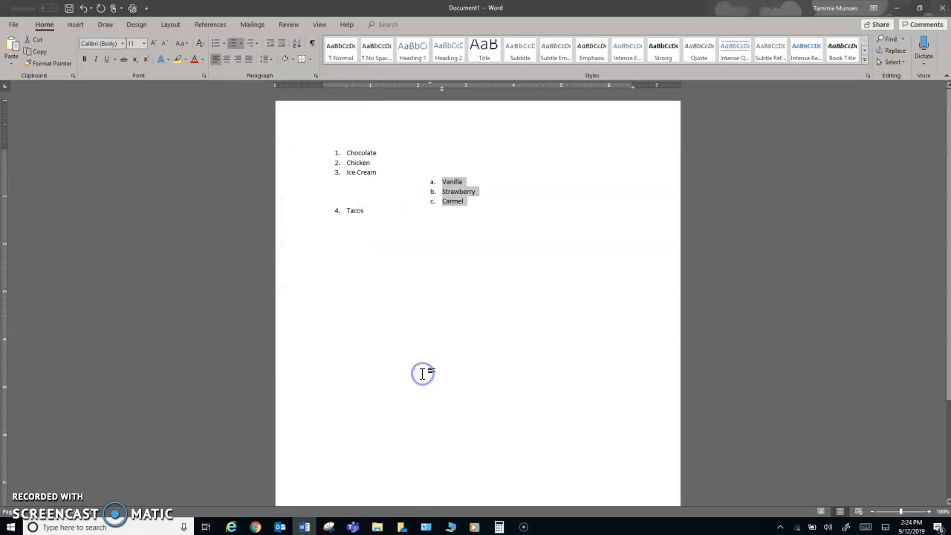
pyautogui.click(82, 8)
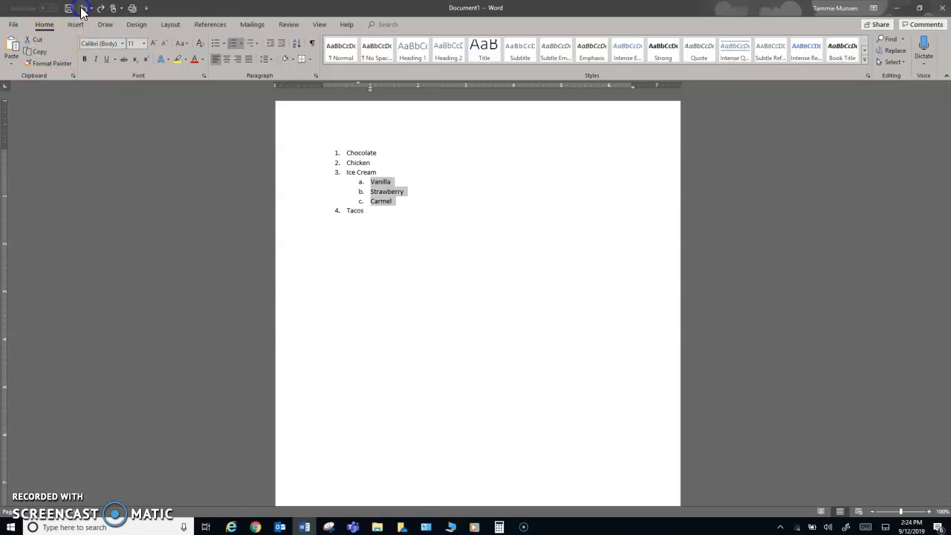
pyautogui.click(371, 214)
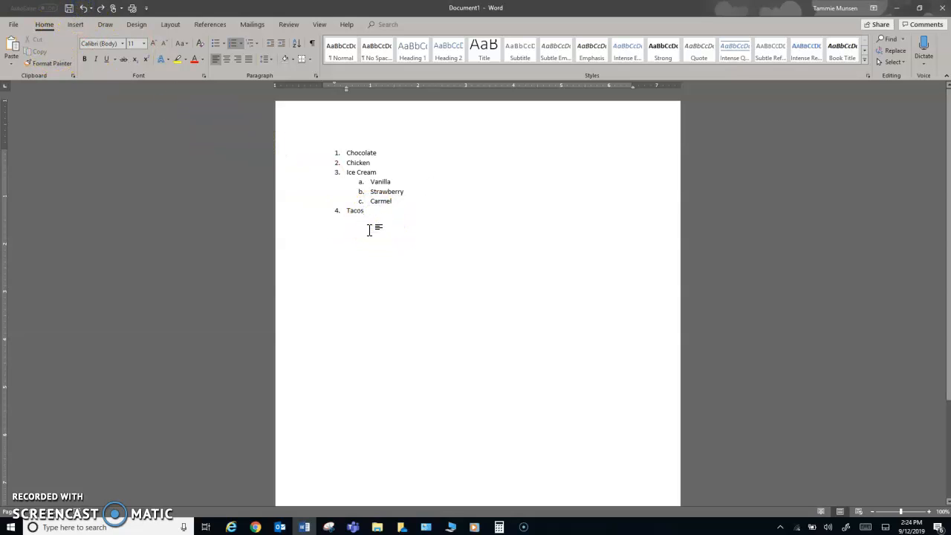
pyautogui.press('Return')
pyautogui.press('Return')
pyautogui.press('Return')
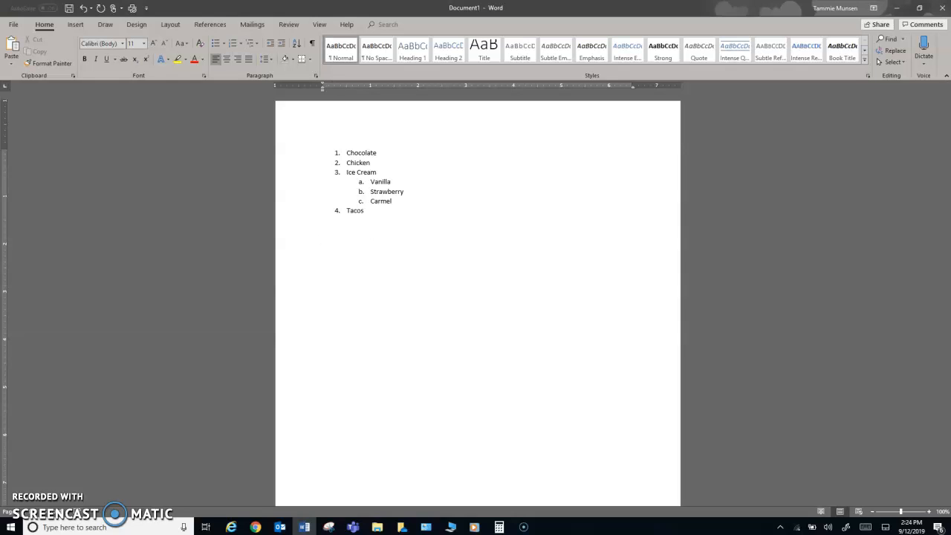
# Type three first names below the list and format them as bullets
pyautogui.write('Tammie ')
pyautogui.write('Tracy')
pyautogui.press('Return')
pyautogui.write('Travis')
pyautogui.moveTo(344, 270); pyautogui.dragTo(322, 244)
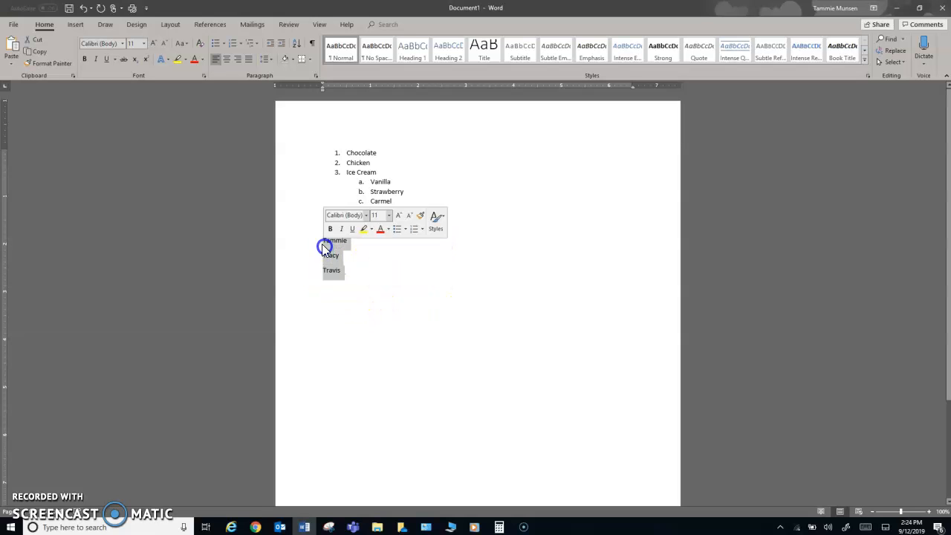
pyautogui.click(214, 43)
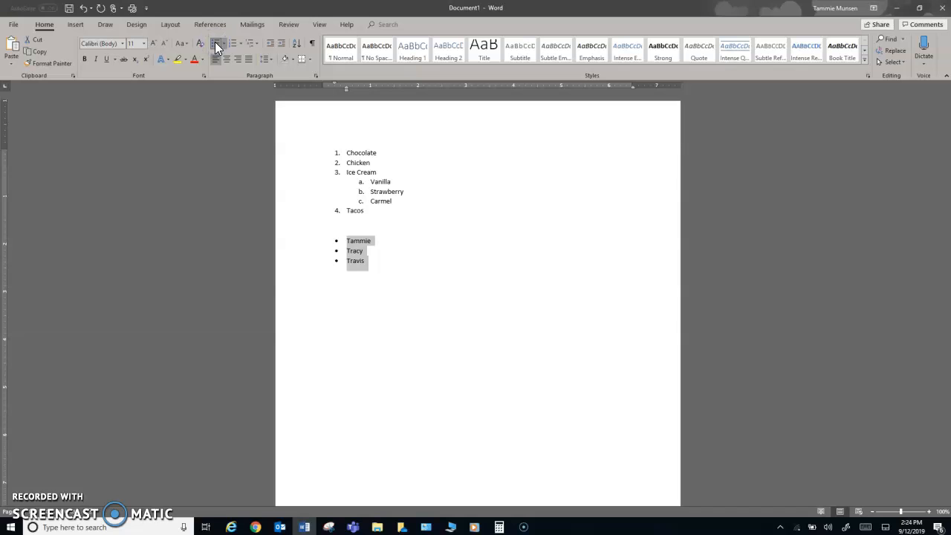
# Demote the name bullets to list level 2 with hollow-circle bullets
pyautogui.click(224, 43)
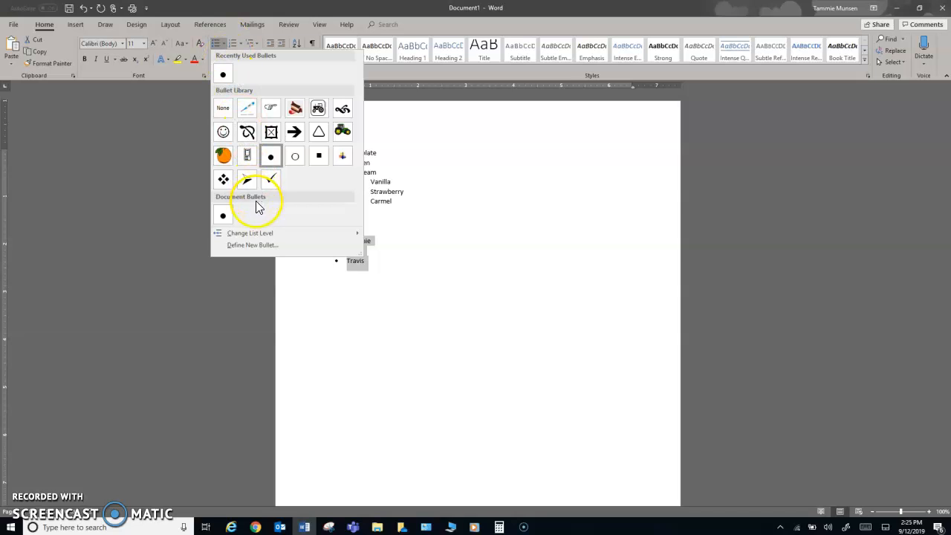
pyautogui.moveTo(247, 237)
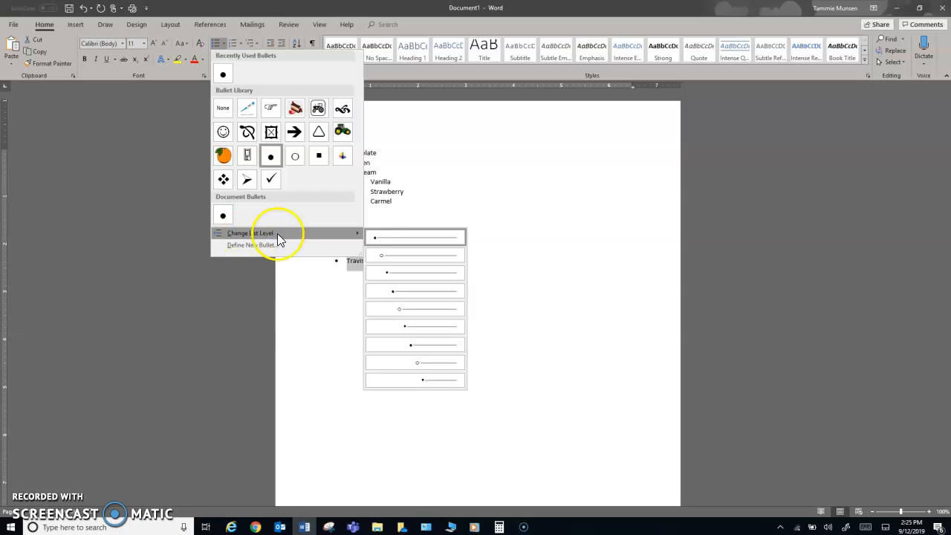
pyautogui.click(384, 255)
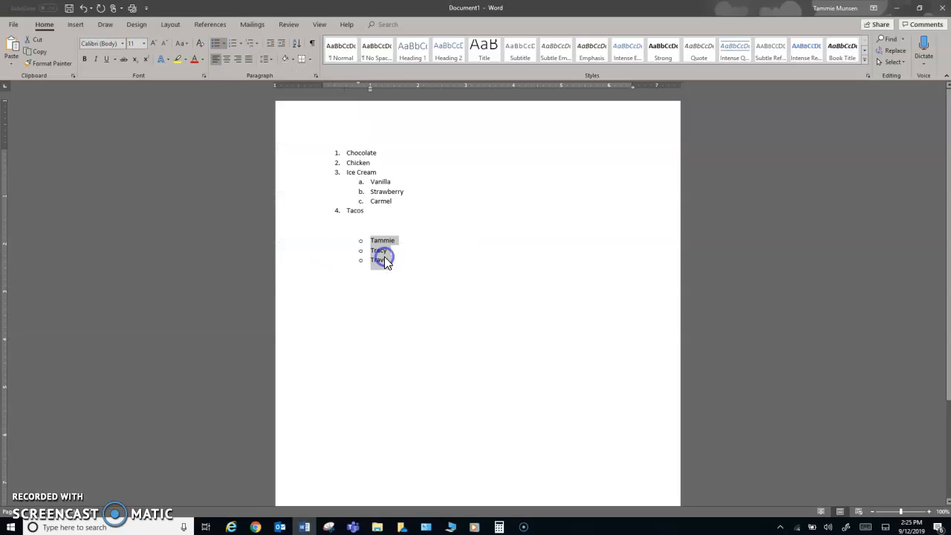
pyautogui.click(226, 44)
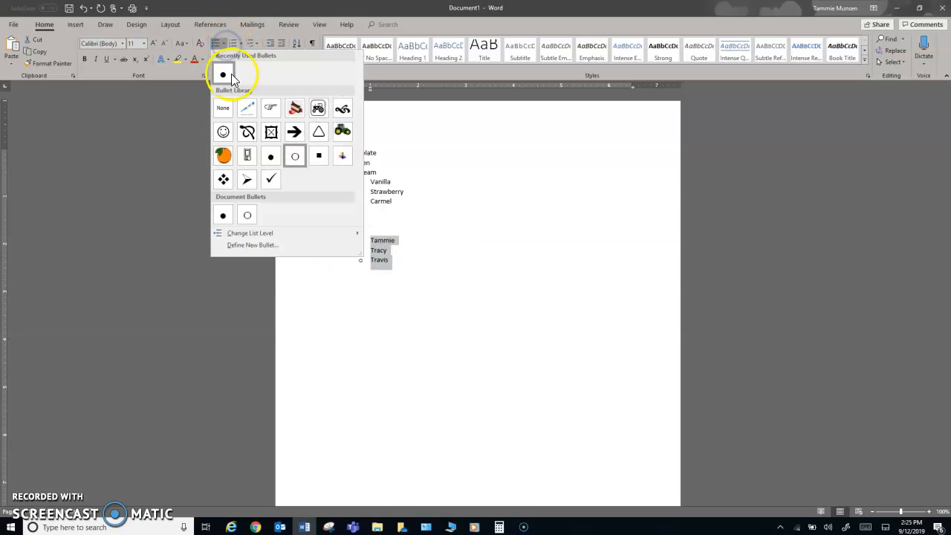
# In Define New Bullet's symbol picker, switch the font to Webdings
pyautogui.click(251, 246)
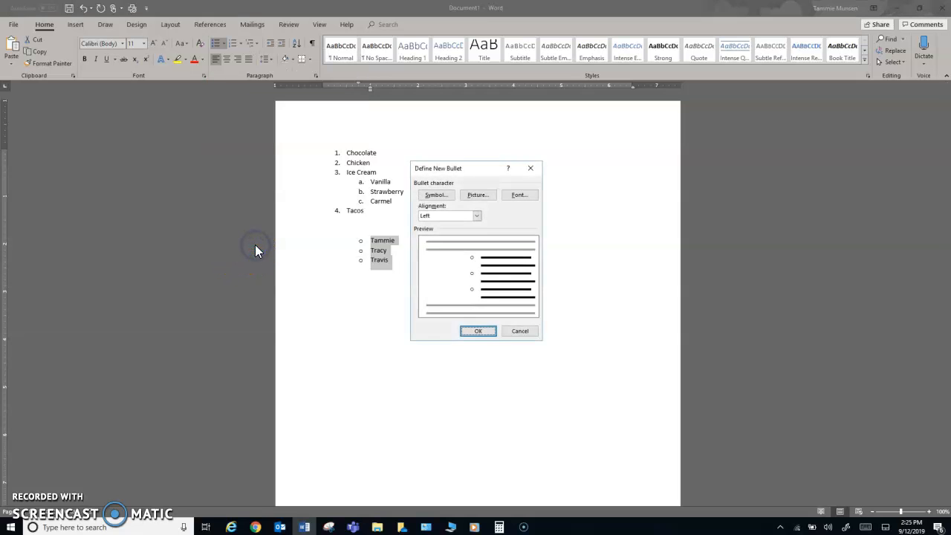
pyautogui.click(437, 195)
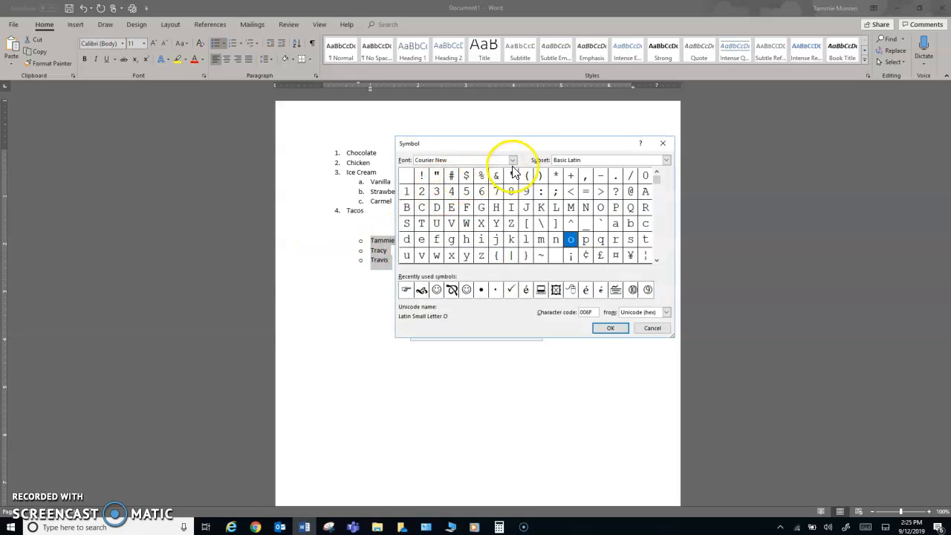
pyautogui.click(515, 161)
pyautogui.moveTo(512, 175); pyautogui.dragTo(514, 195)
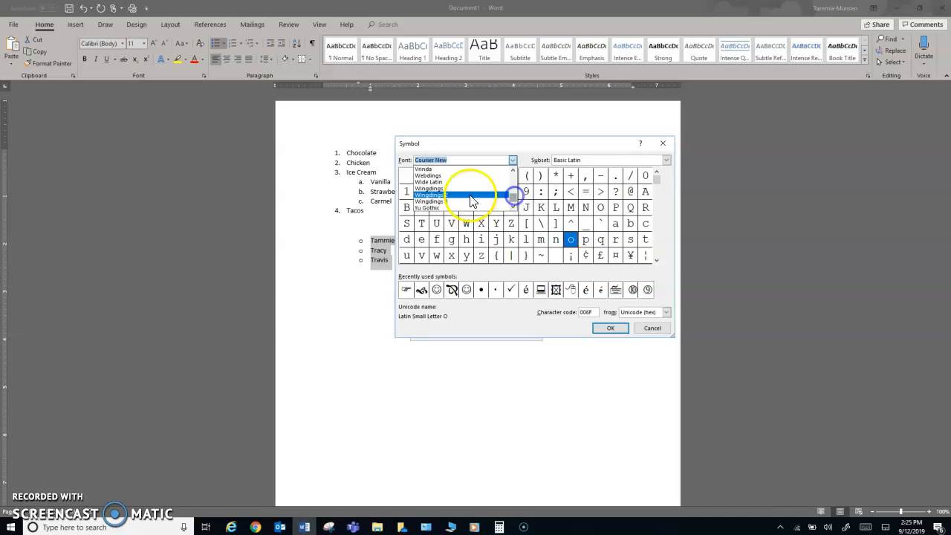
pyautogui.click(440, 182)
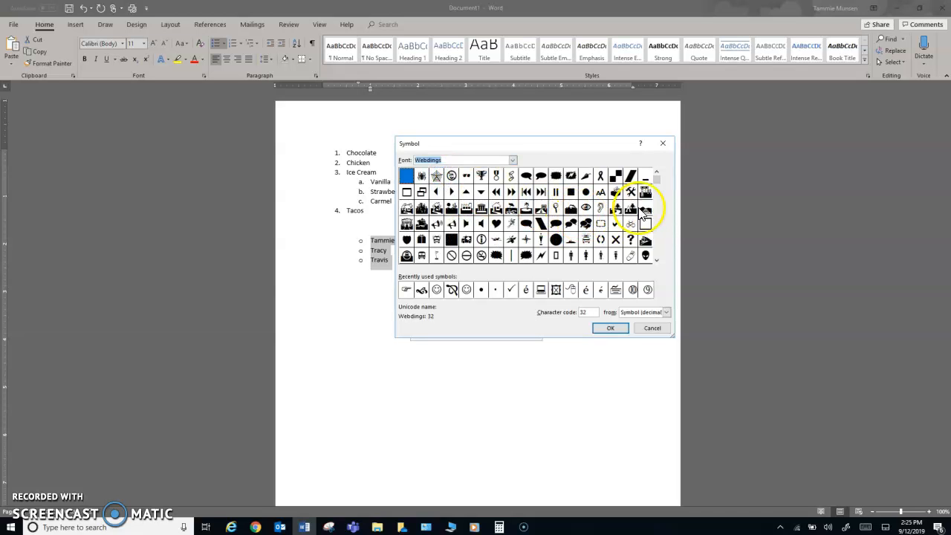
pyautogui.click(657, 260)
pyautogui.click(657, 261)
pyautogui.click(657, 262)
pyautogui.click(657, 263)
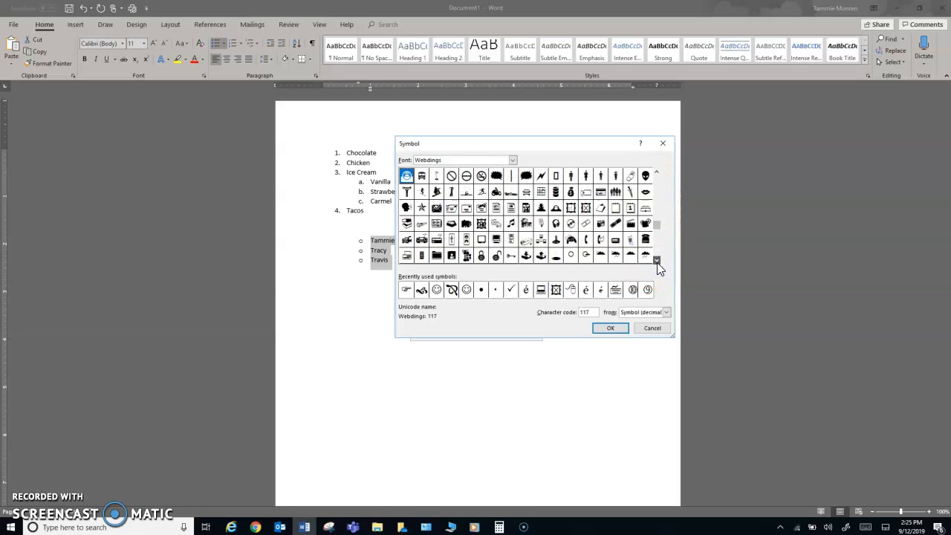
# Choose the Webdings music note (character 175) and apply it as the names' bullet
pyautogui.click(511, 224)
pyautogui.click(598, 330)
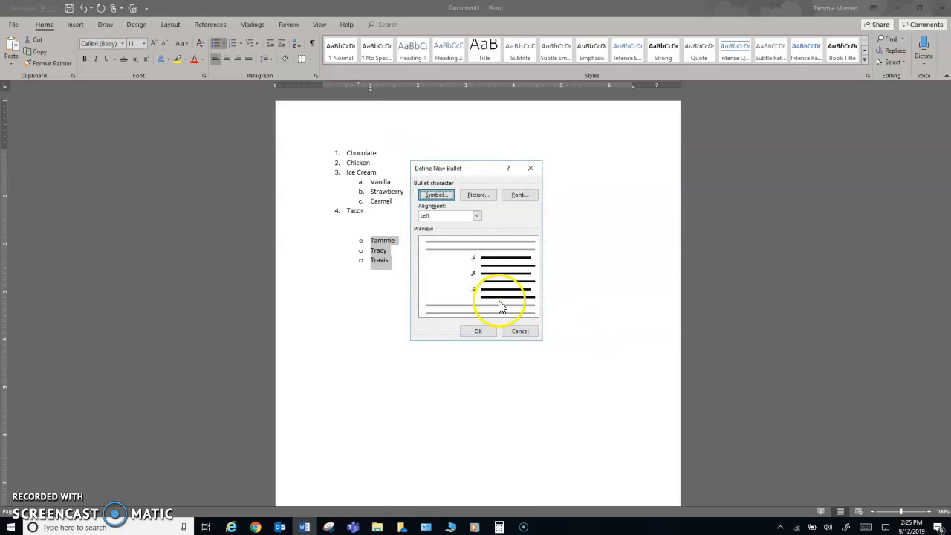
pyautogui.click(475, 329)
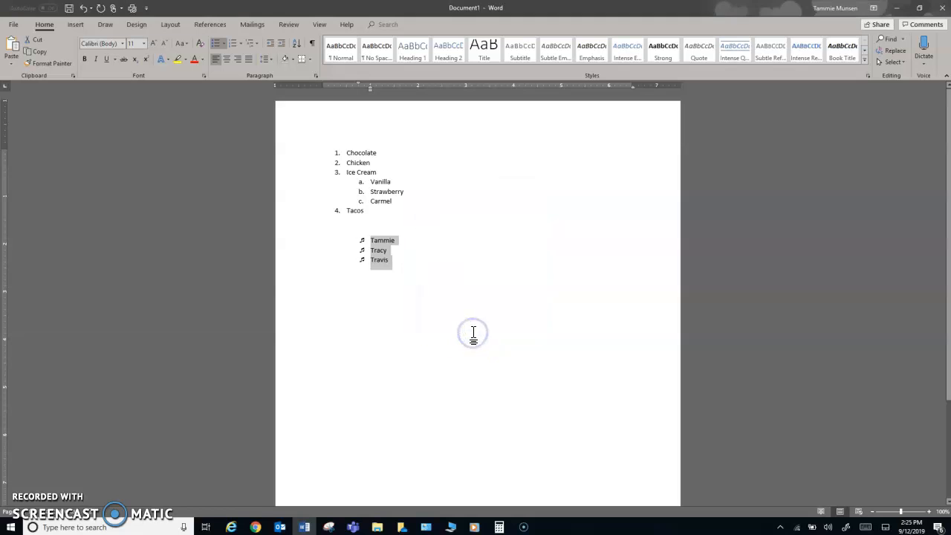
pyautogui.click(393, 261)
# End the note-bulleted list, leaving the bullet style unchanged
pyautogui.press('Return')
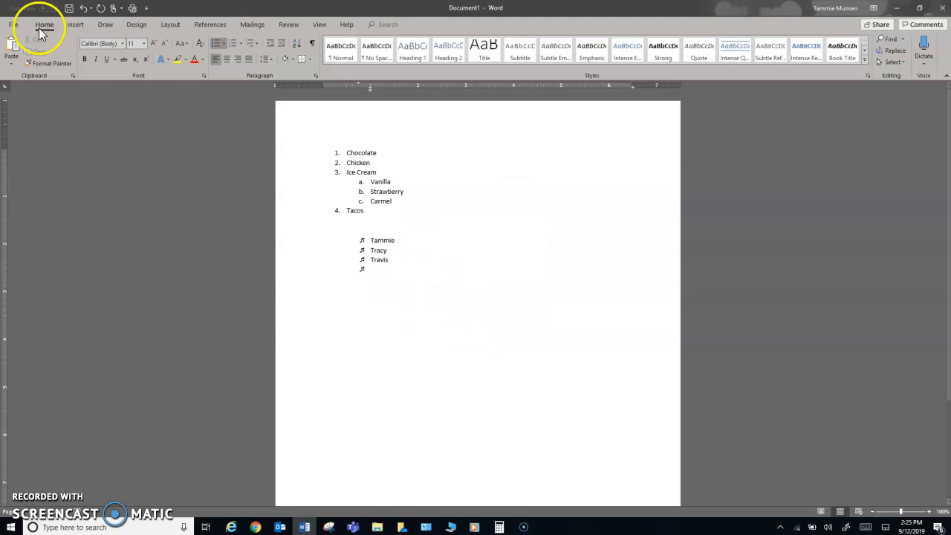
pyautogui.click(224, 43)
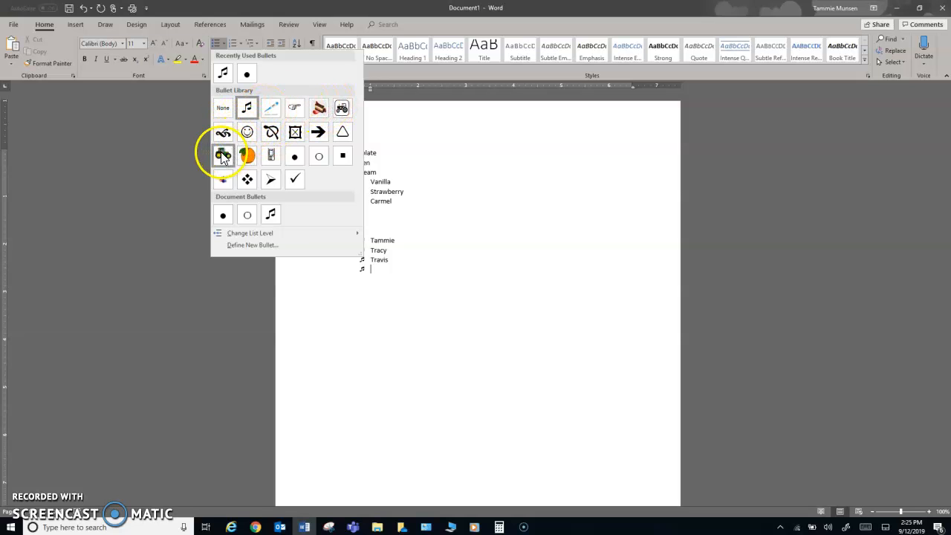
pyautogui.click(434, 151)
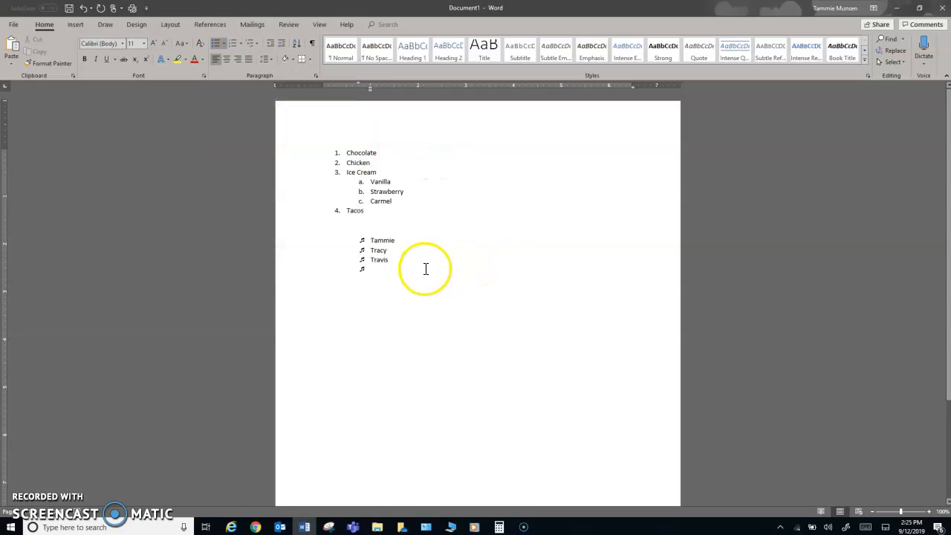
pyautogui.press('Return')
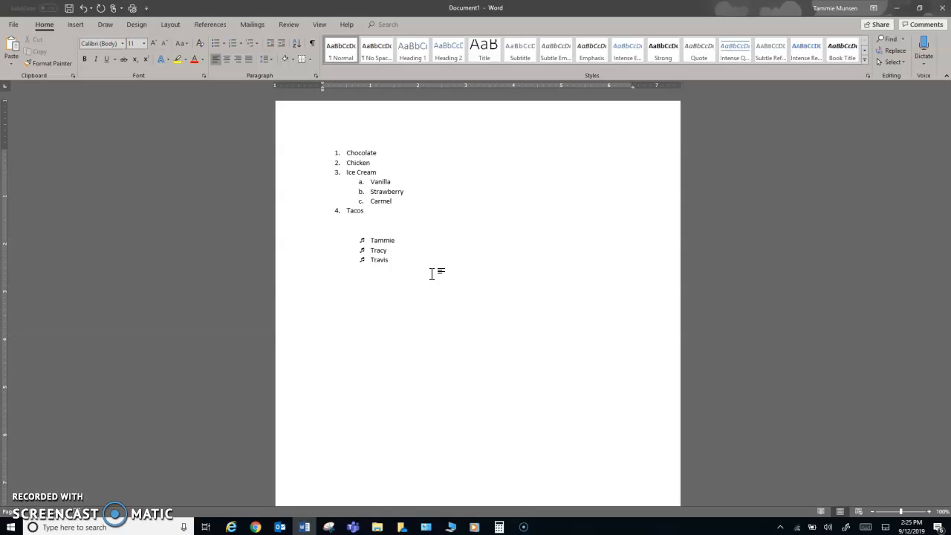
# Type Tractors, then John Deere, Case I-H and New Holland lines, and select the brands
pyautogui.write('Tractors')
pyautogui.press('Return')
pyautogui.write('Jobh')
pyautogui.press('BackSpace')
pyautogui.press('BackSpace')
pyautogui.press('BackSpace')
pyautogui.write('obh')
pyautogui.press('BackSpace')
pyautogui.press('BackSpace')
pyautogui.write('hn')
pyautogui.write(' Deere ')
pyautogui.write('Case')
pyautogui.write(' I-H ')
pyautogui.write('New Holla')
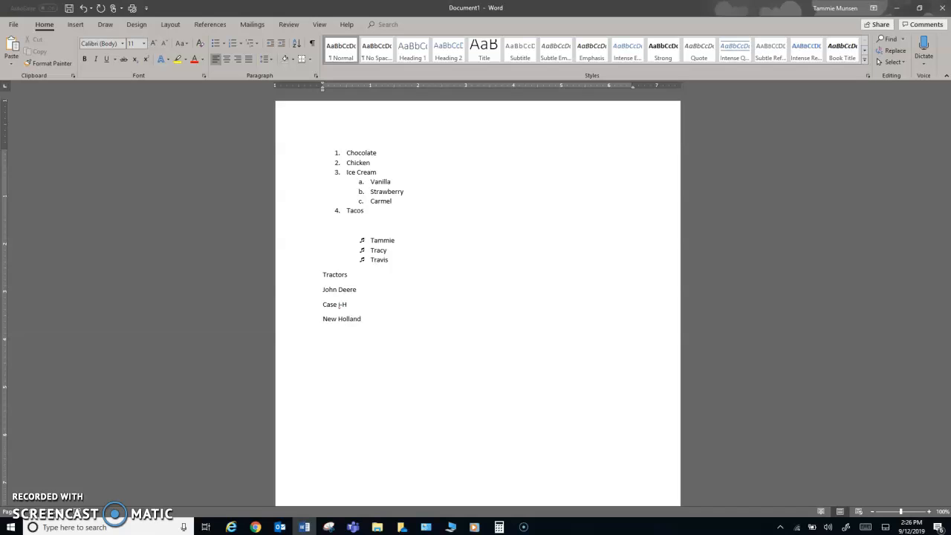
pyautogui.moveTo(361, 318); pyautogui.dragTo(321, 294)
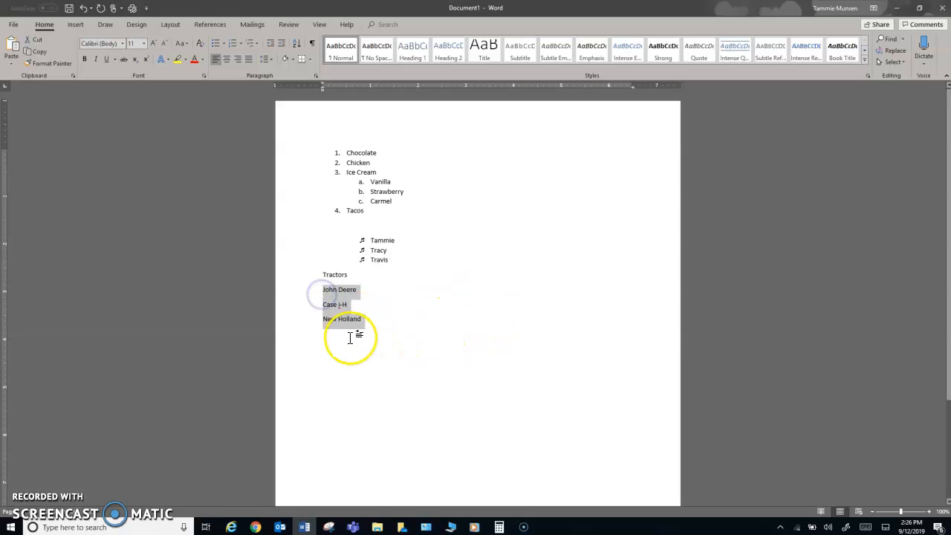
# Apply a black-and-white tractor picture bullet found through a Bing image search for 'tractor'
pyautogui.click(225, 44)
pyautogui.click(259, 246)
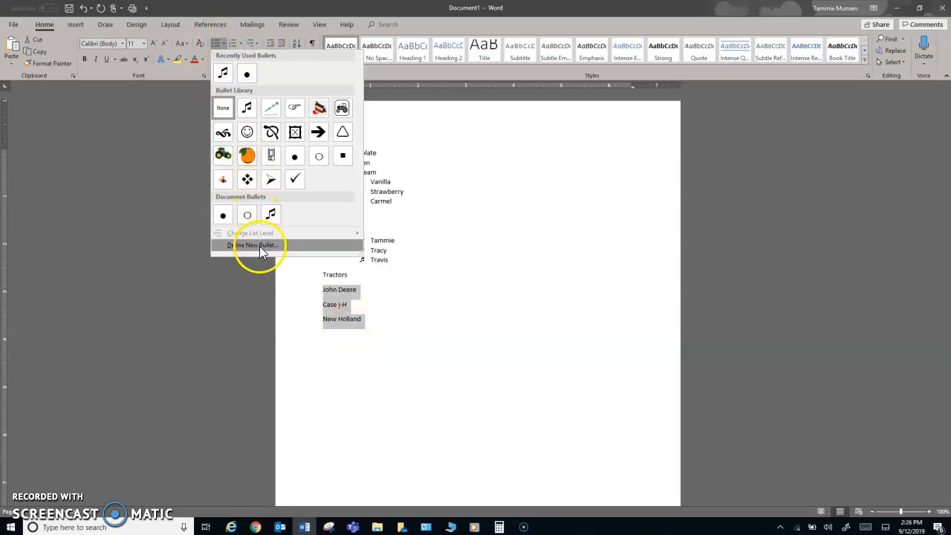
pyautogui.click(259, 246)
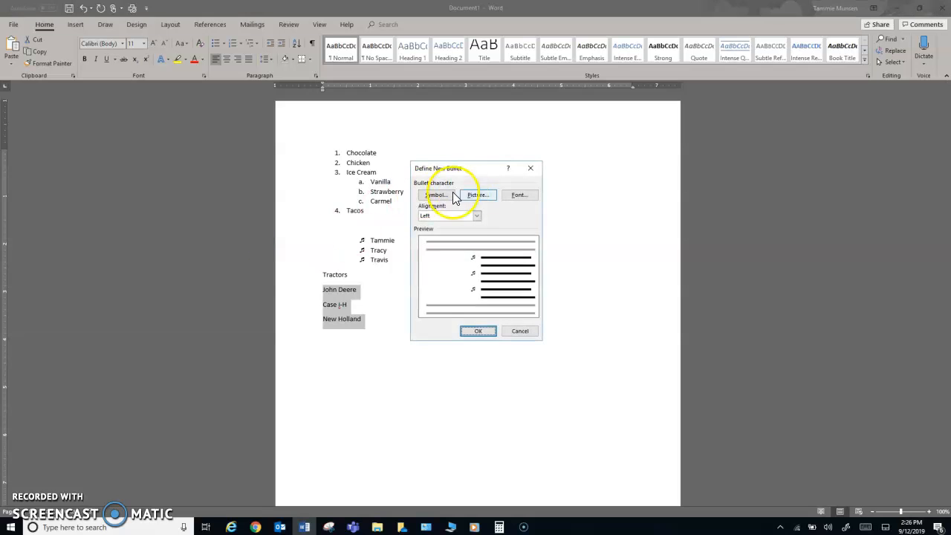
pyautogui.click(485, 198)
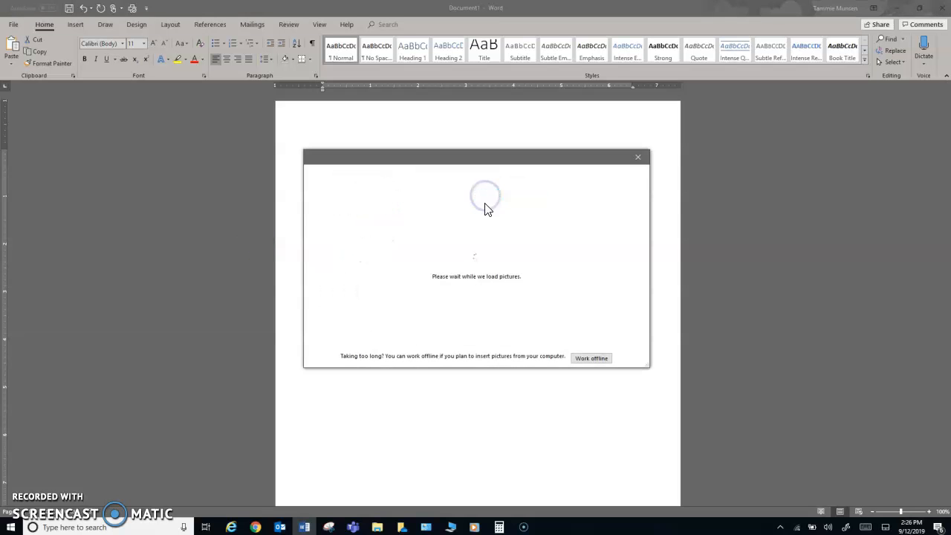
pyautogui.click(522, 238)
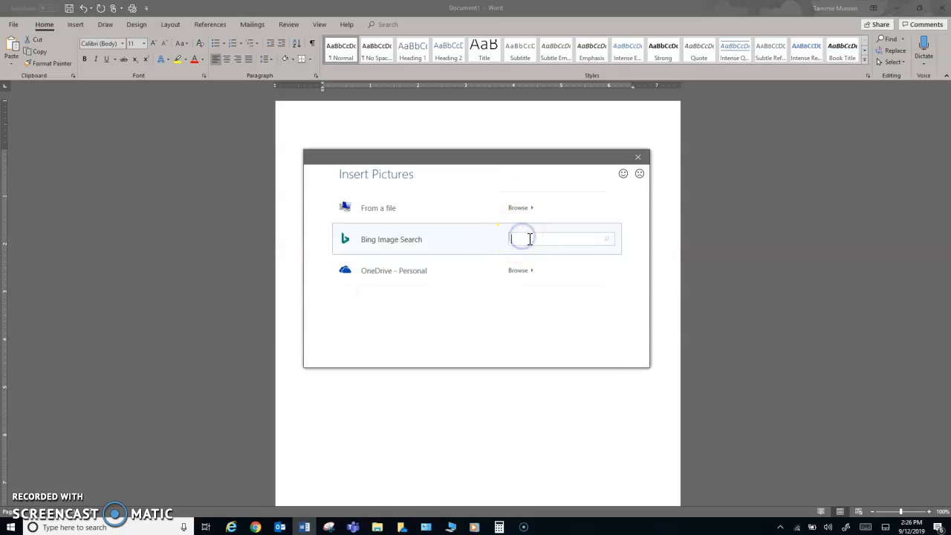
pyautogui.write('tractor')
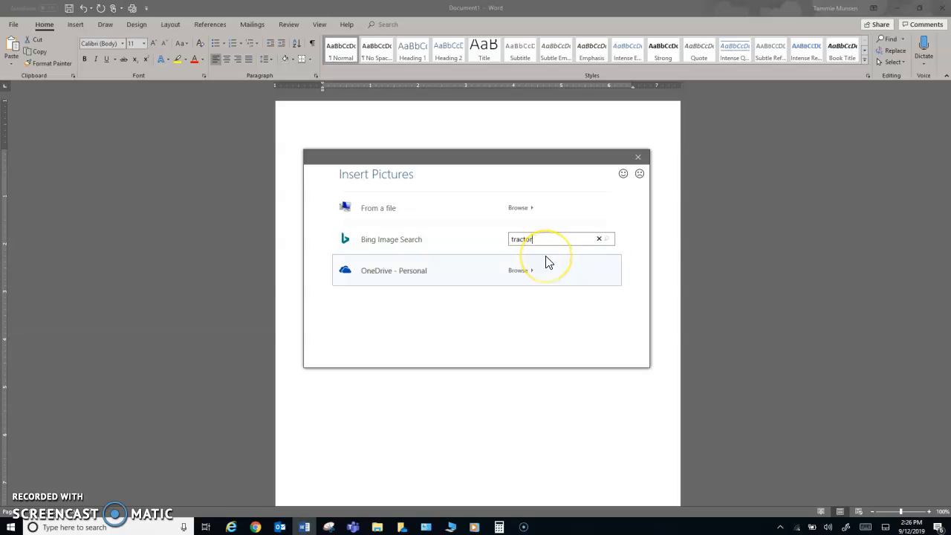
pyautogui.press('Return')
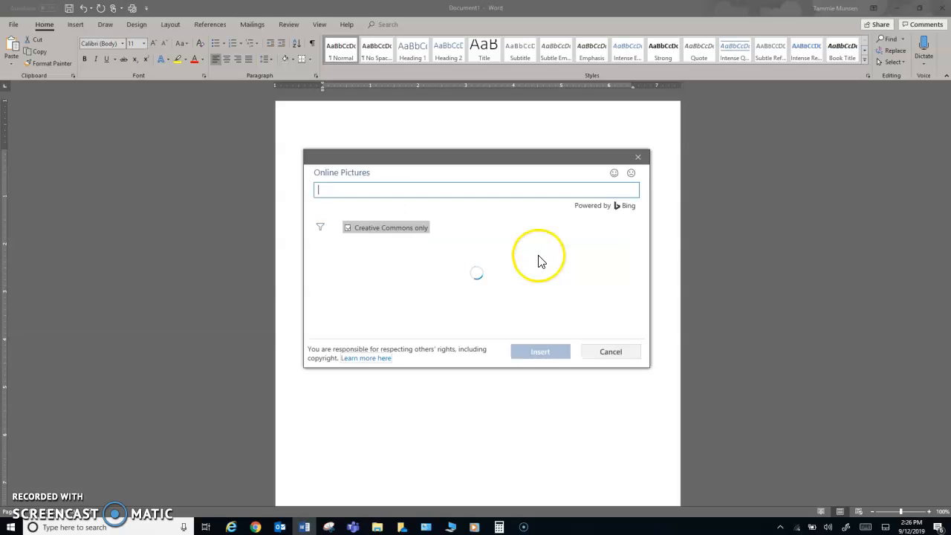
pyautogui.scroll(-2, 503, 268)
pyautogui.scroll(1, 499, 282)
pyautogui.scroll(-3, 499, 281)
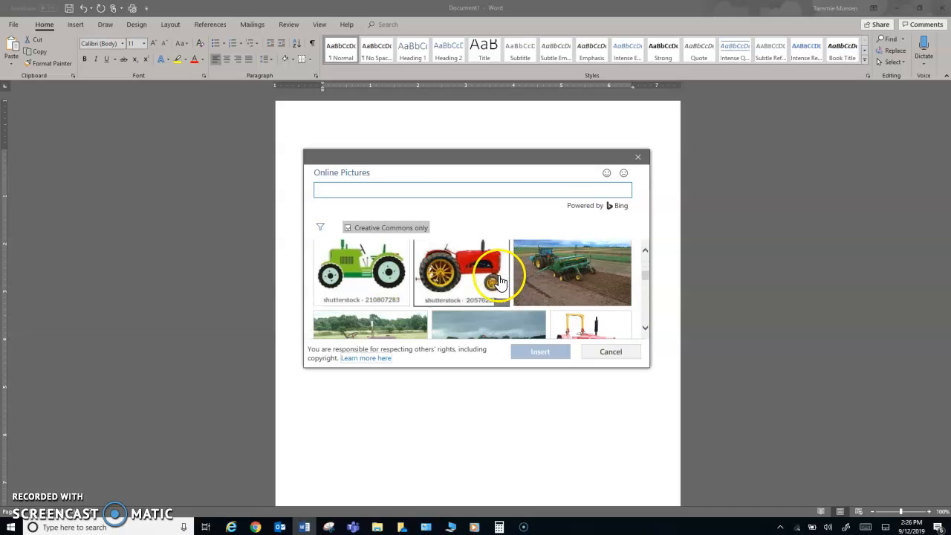
pyautogui.scroll(3, 501, 281)
pyautogui.scroll(1, 500, 280)
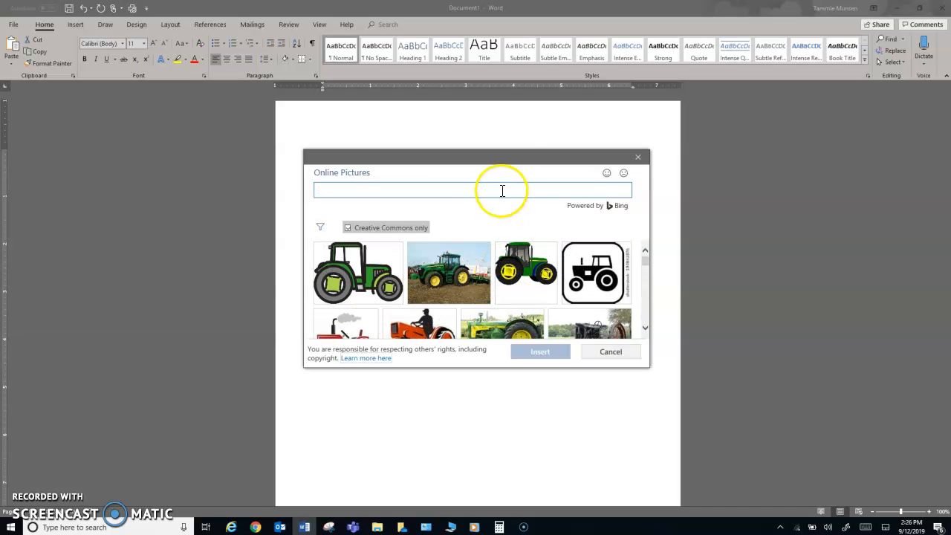
pyautogui.moveTo(504, 162); pyautogui.dragTo(604, 159)
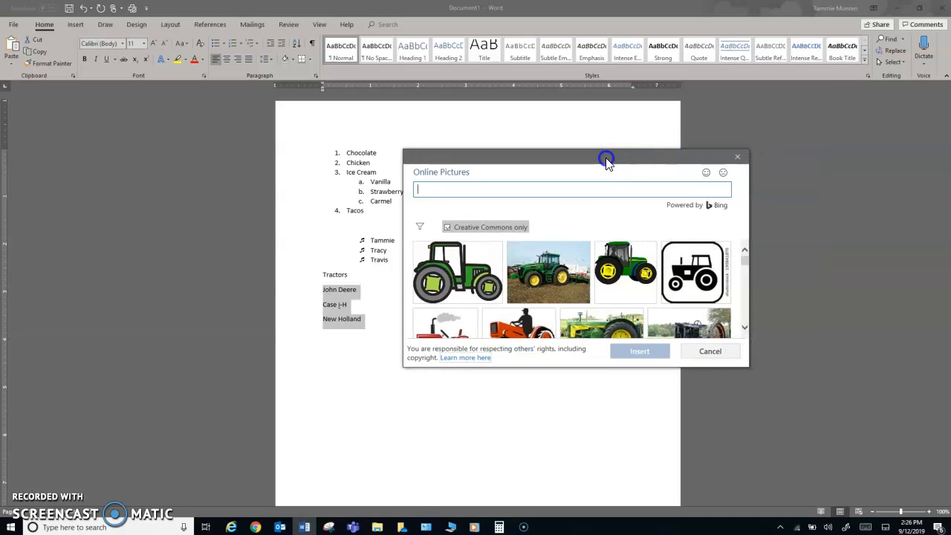
pyautogui.click(627, 218)
pyautogui.click(706, 281)
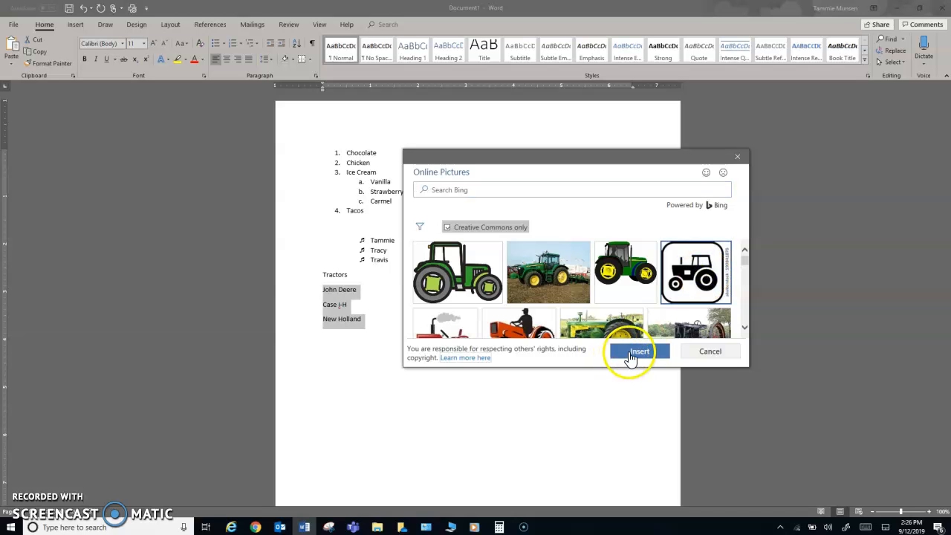
pyautogui.click(630, 355)
pyautogui.click(486, 331)
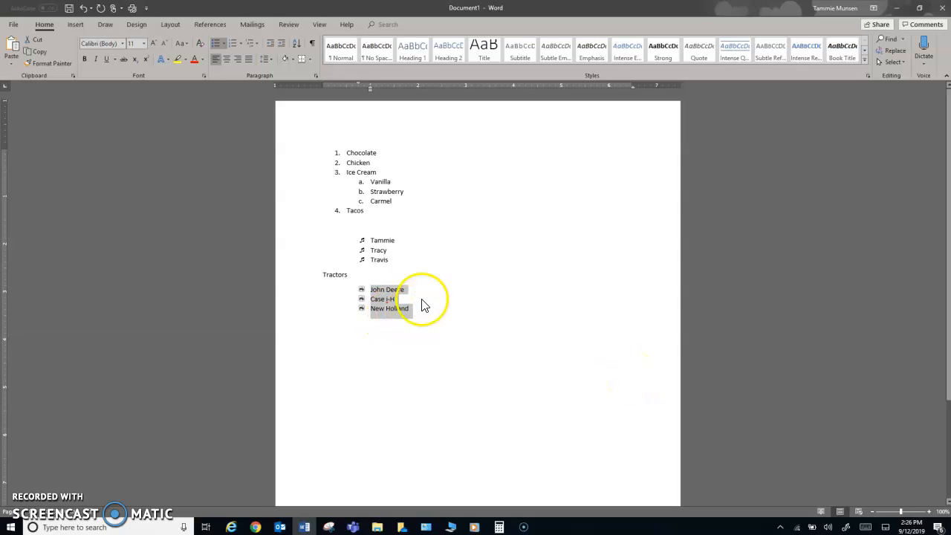
# Replace the bullets with the green tractor picture from a new 'tractor' image search
pyautogui.click(224, 44)
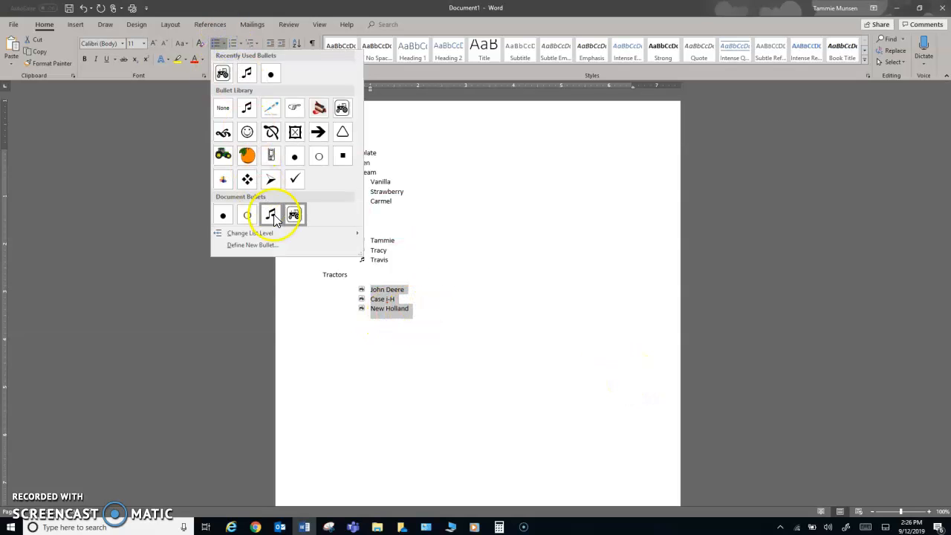
pyautogui.click(265, 248)
pyautogui.click(485, 195)
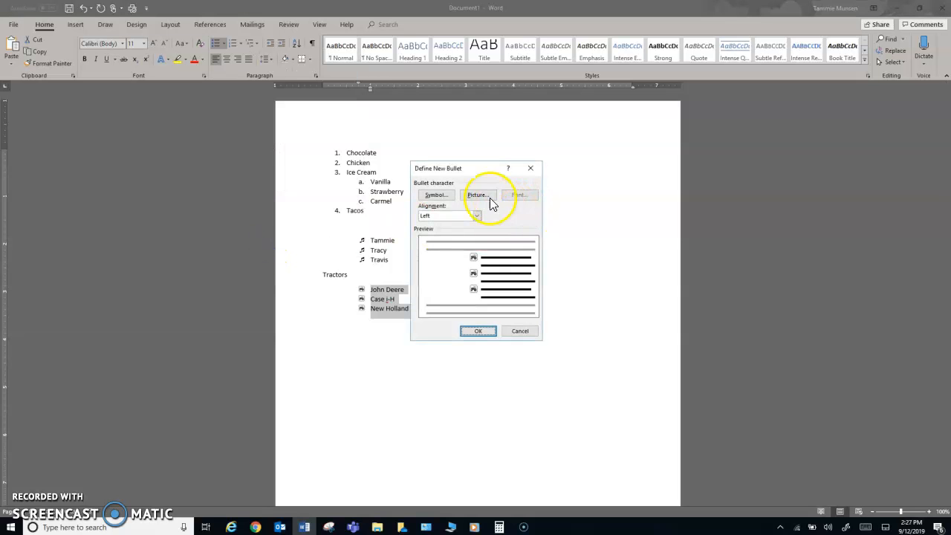
pyautogui.click(530, 239)
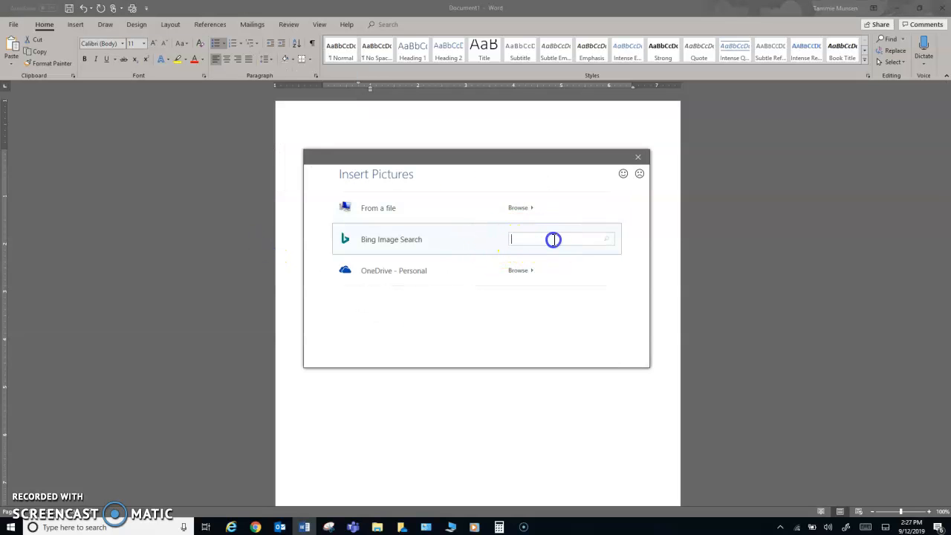
pyautogui.write('tractor')
pyautogui.click(578, 238)
pyautogui.click(605, 239)
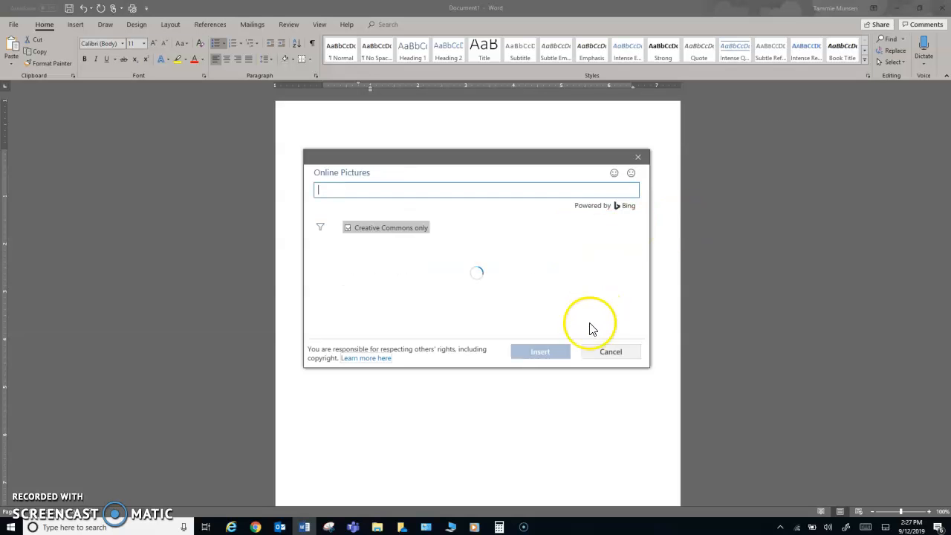
pyautogui.click(363, 273)
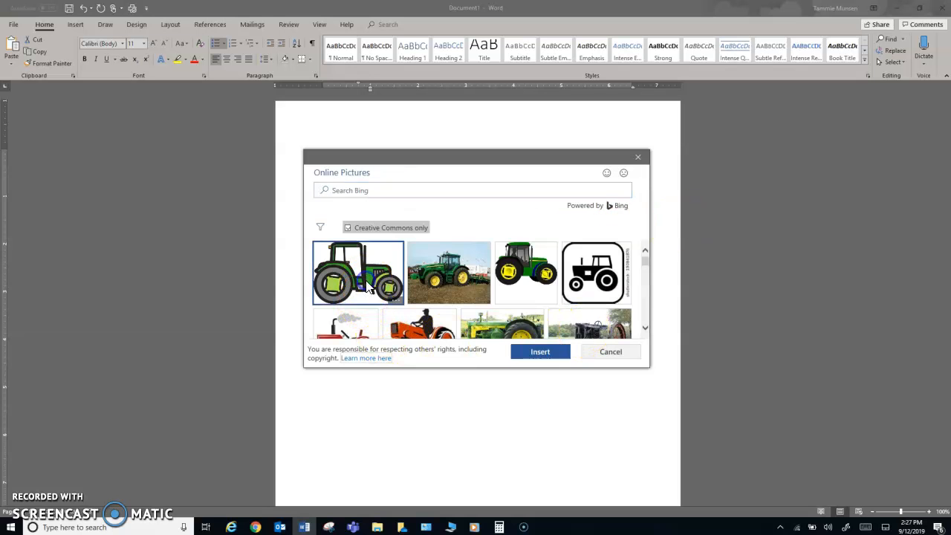
pyautogui.click(526, 354)
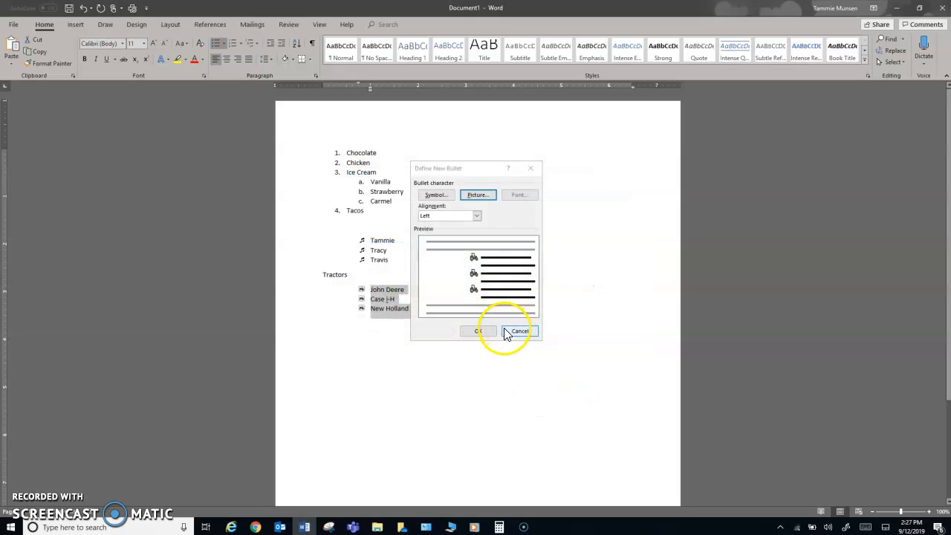
pyautogui.click(482, 331)
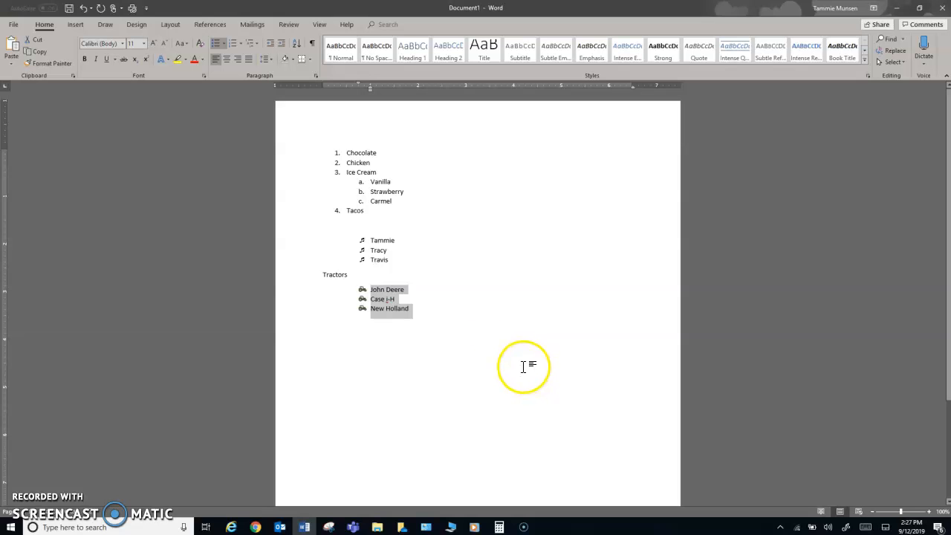
# Review the bullet library, then end the list with a new line after New Holland
pyautogui.click(224, 43)
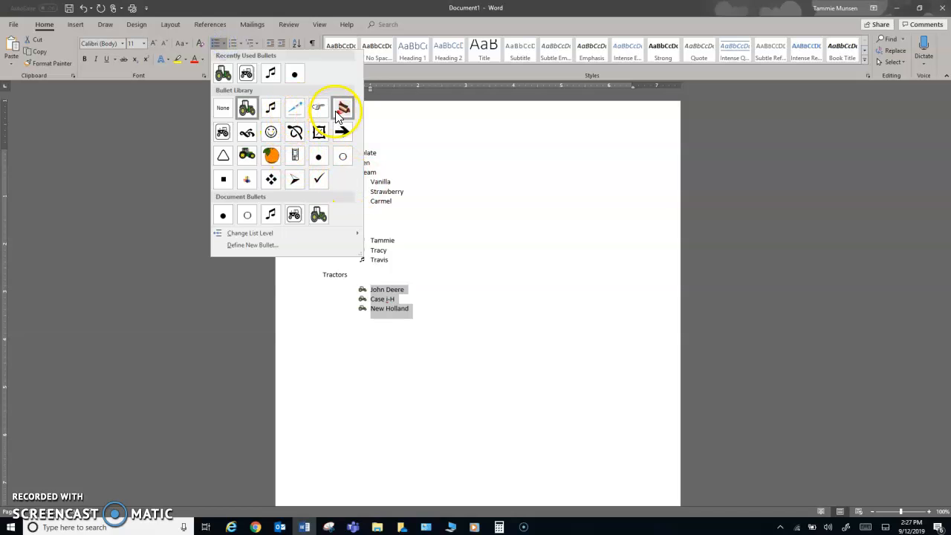
pyautogui.click(479, 149)
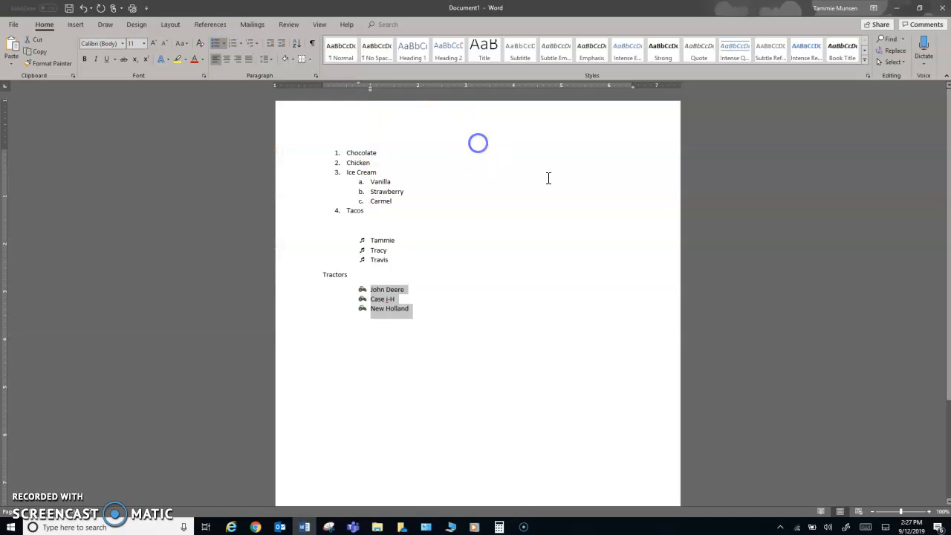
pyautogui.click(427, 306)
pyautogui.press('Return')
pyautogui.press('Return')
pyautogui.press('Return')
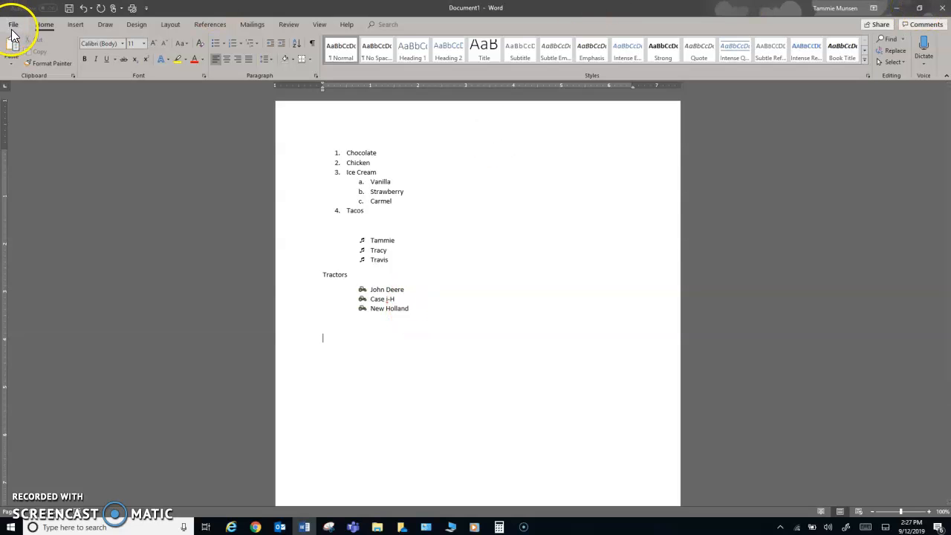
# Create a new blank document and open the Mailings Envelopes dialog
pyautogui.hotkey('ctrl', 'n')
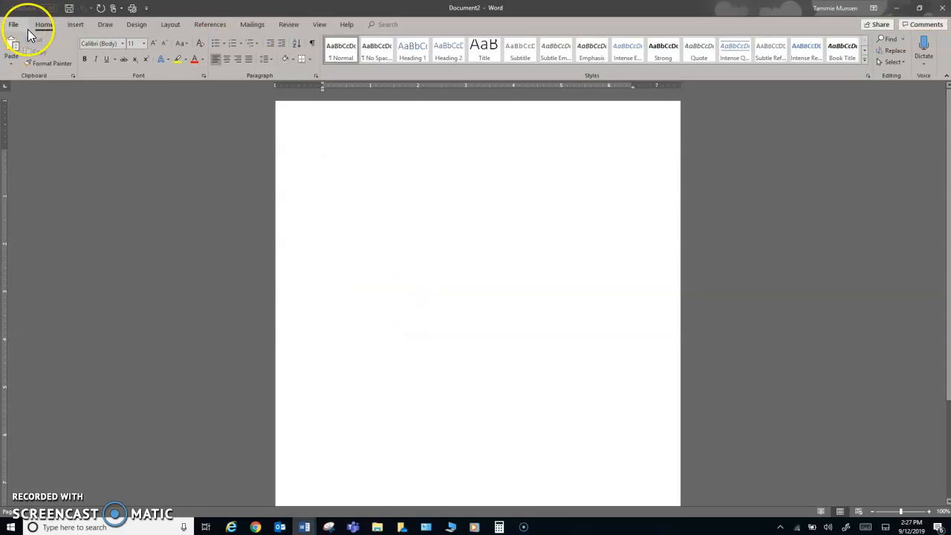
pyautogui.click(251, 25)
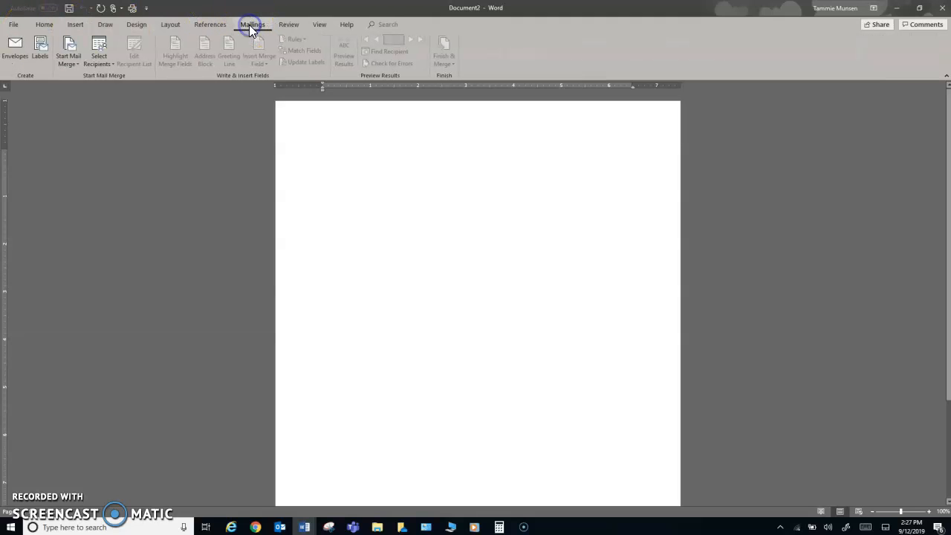
pyautogui.click(17, 42)
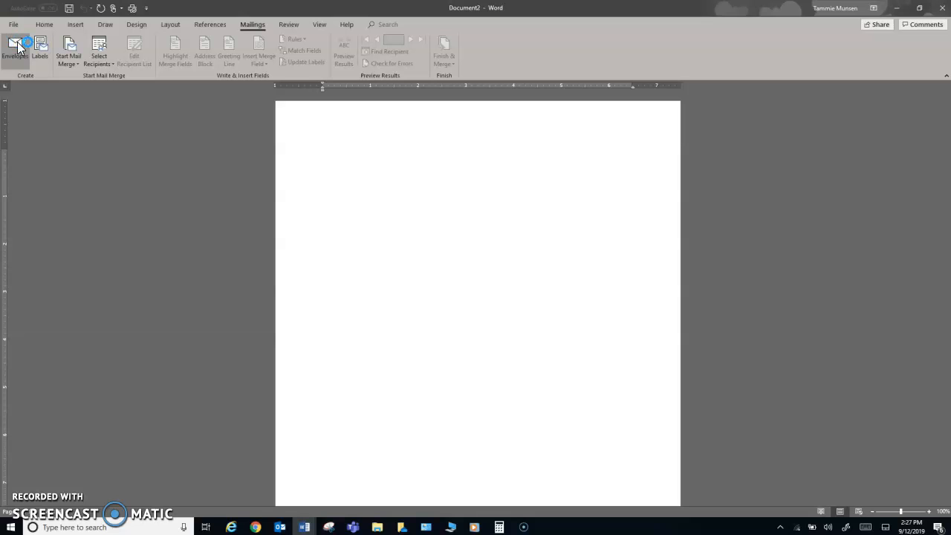
# Enter Mitchell Technical Institute's three-line street and city address as the delivery address
pyautogui.click(365, 197)
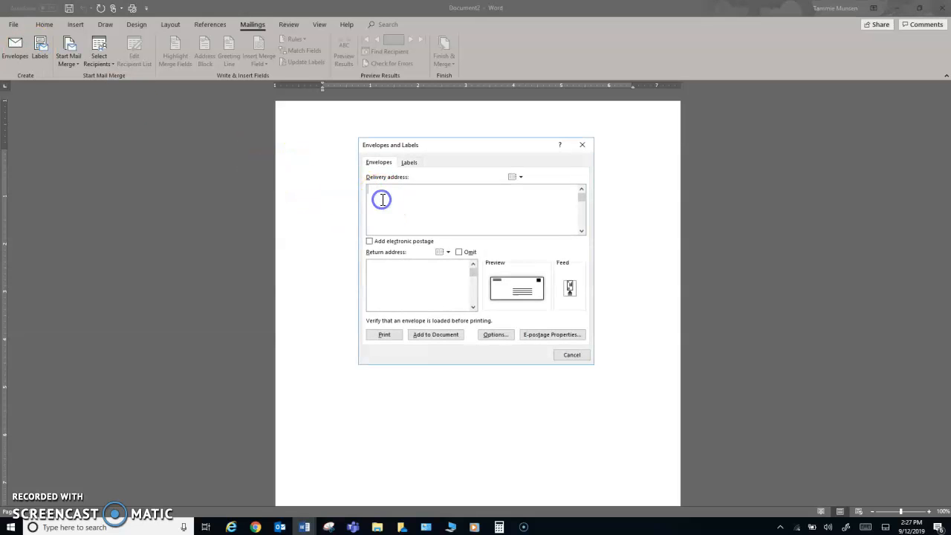
pyautogui.write('Mi')
pyautogui.write('tchell ')
pyautogui.write('Te')
pyautogui.write('chnical Ins')
pyautogui.write('titute ')
pyautogui.write('1800 E Spruce')
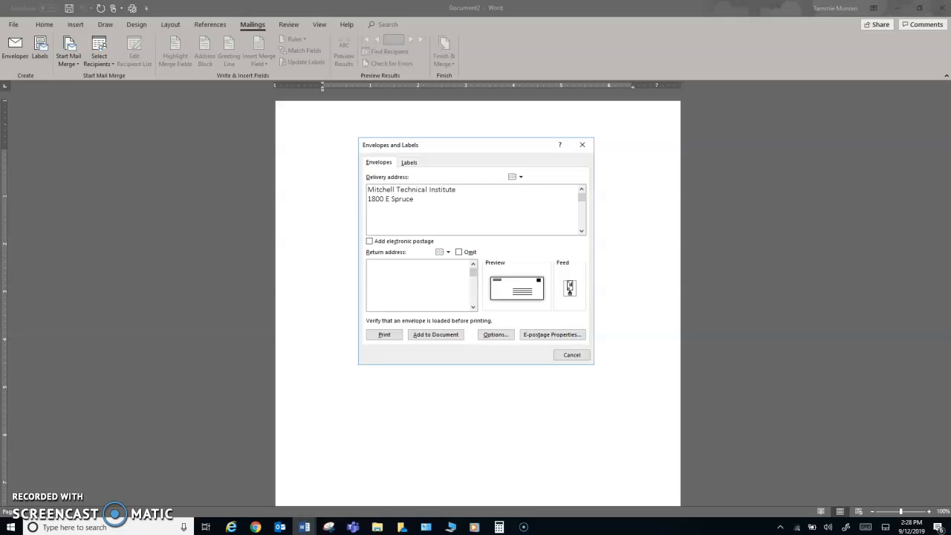
pyautogui.write('Mitchell SD 57301')
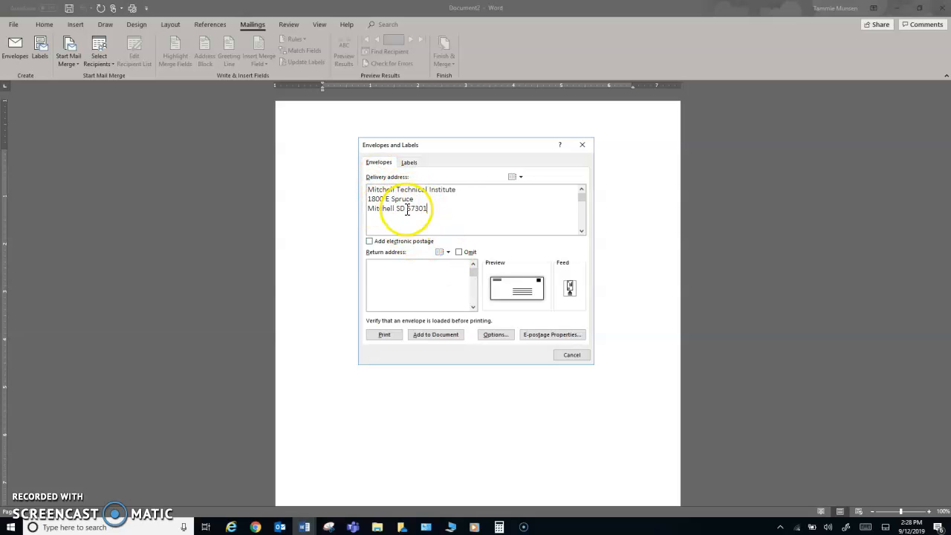
# Enter the sender's three-line return address, then bring up Envelope Options
pyautogui.click(401, 276)
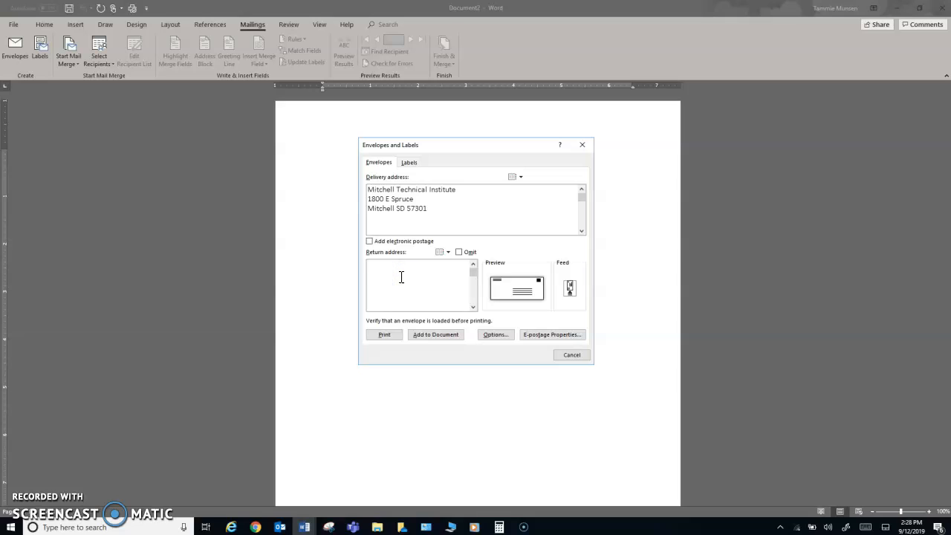
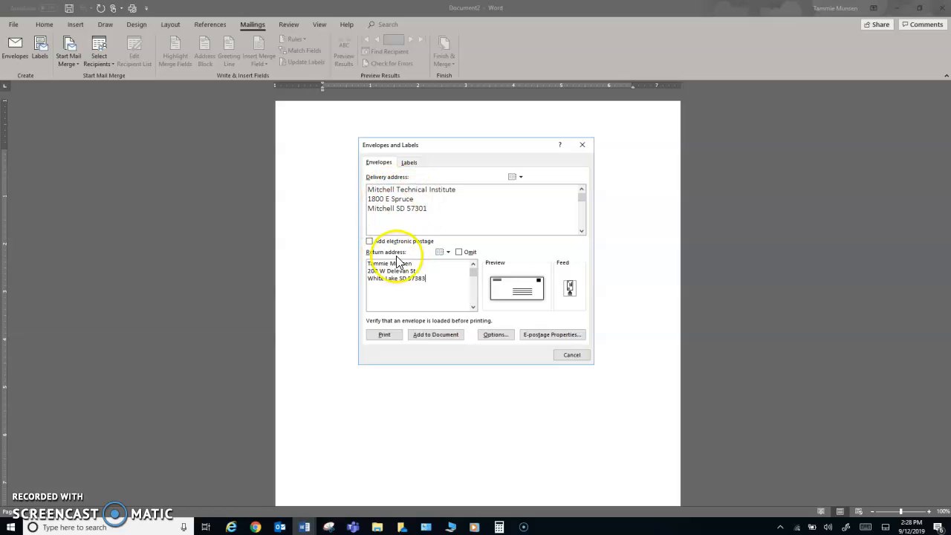
pyautogui.click(505, 336)
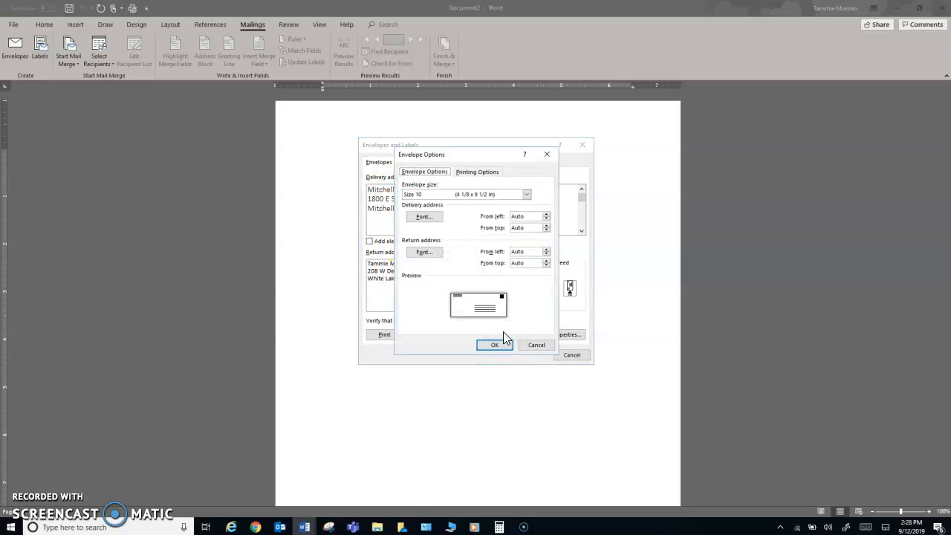
# Try Size 11 and Size 6 3/4 envelopes, then settle back on Size 10
pyautogui.click(526, 194)
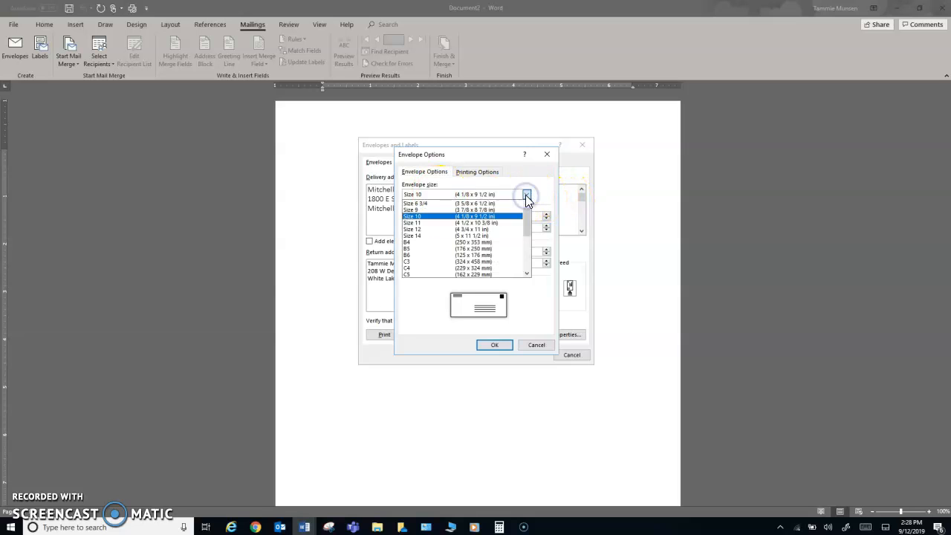
pyautogui.click(461, 222)
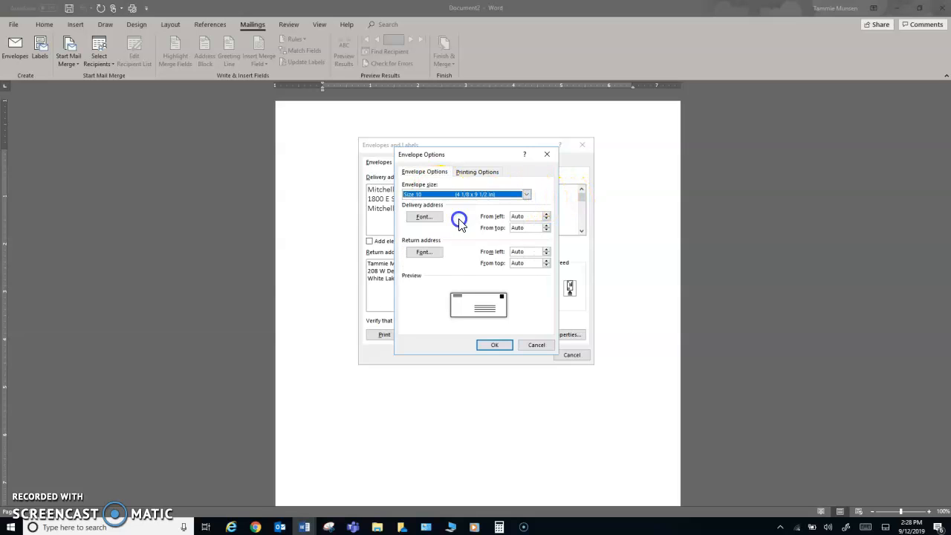
pyautogui.click(526, 193)
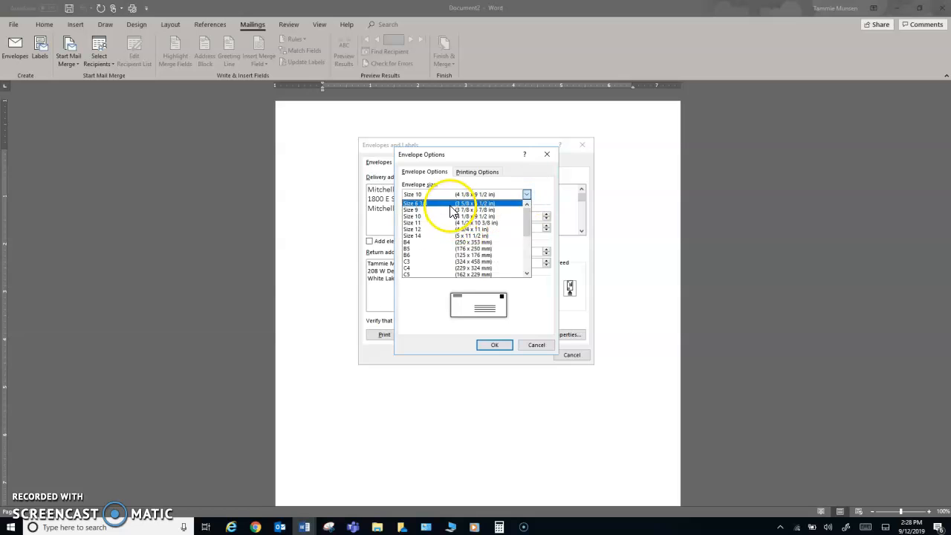
pyautogui.click(435, 202)
pyautogui.click(526, 194)
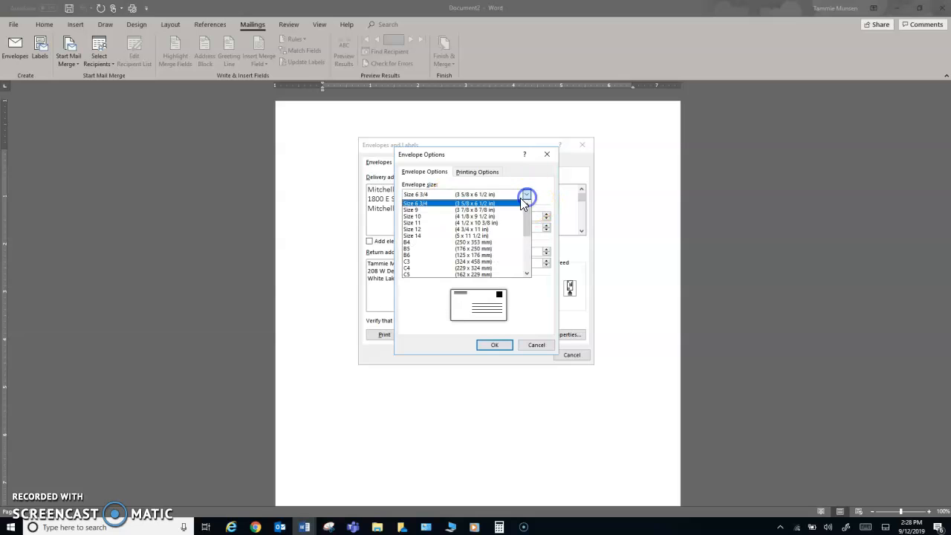
pyautogui.click(429, 215)
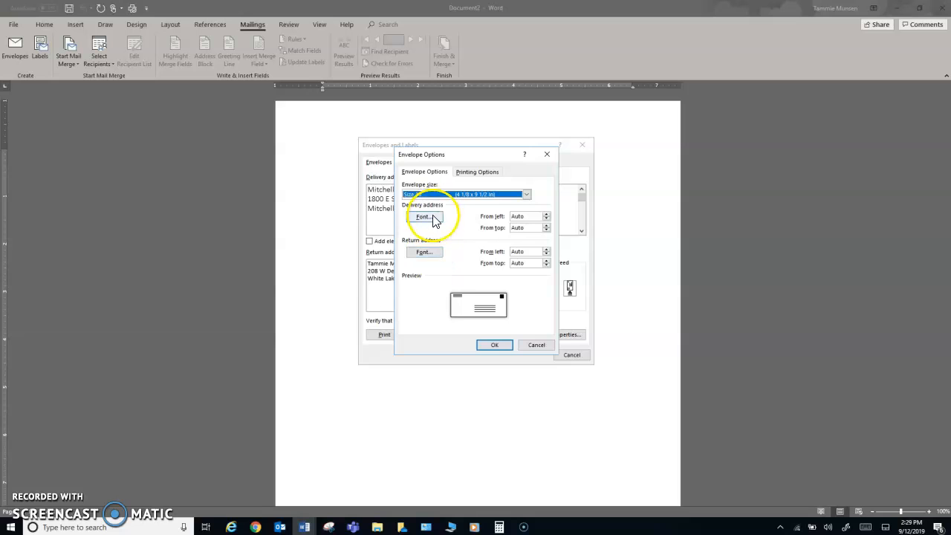
# Set the delivery address font to Abadi at 16 pt, keeping automatic colour
pyautogui.click(431, 216)
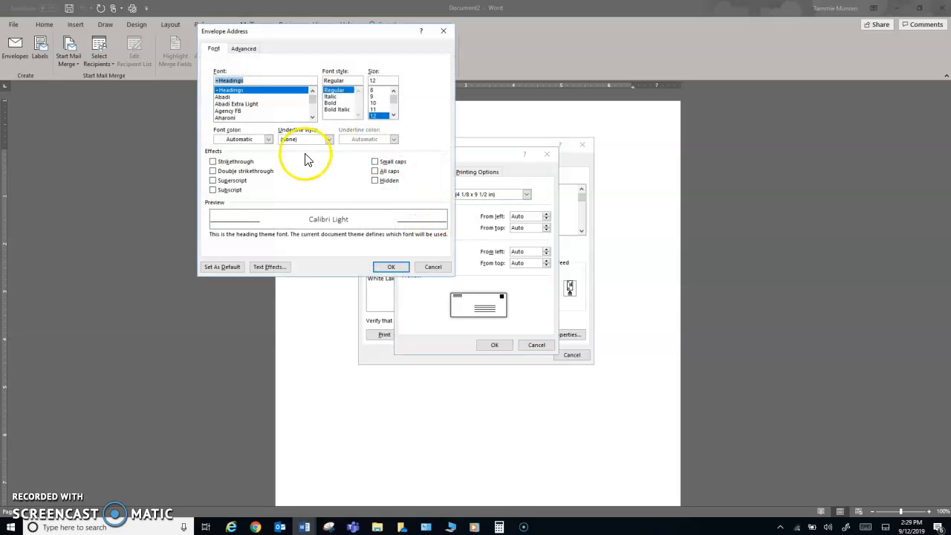
pyautogui.click(223, 97)
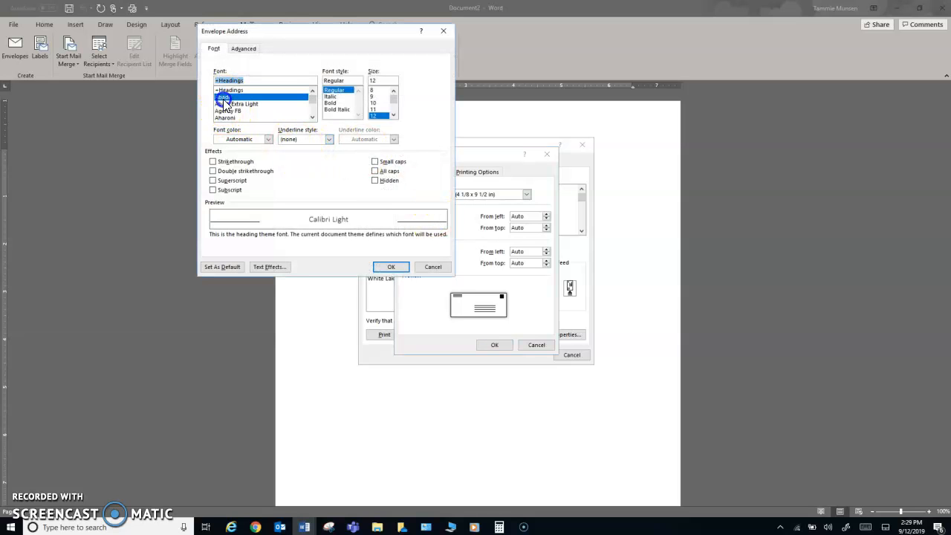
pyautogui.click(394, 116)
pyautogui.click(394, 116)
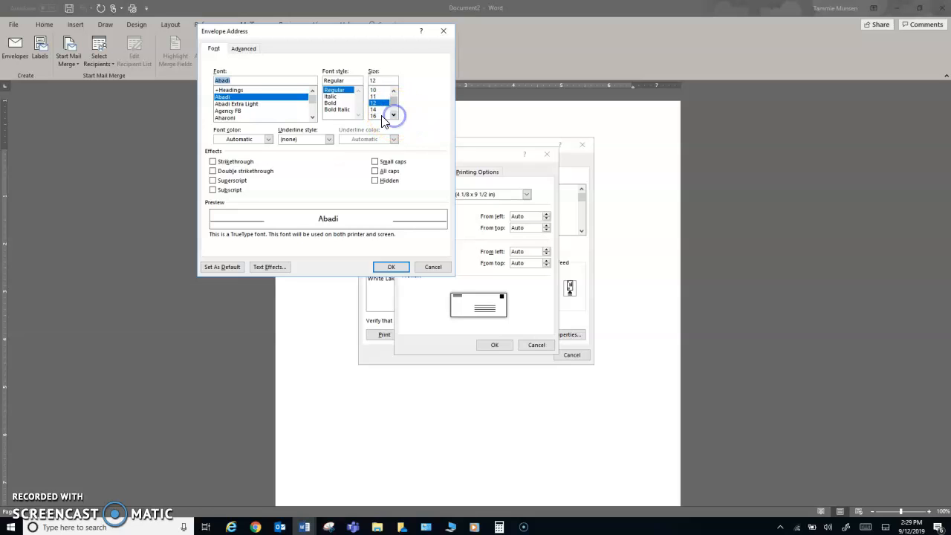
pyautogui.click(376, 117)
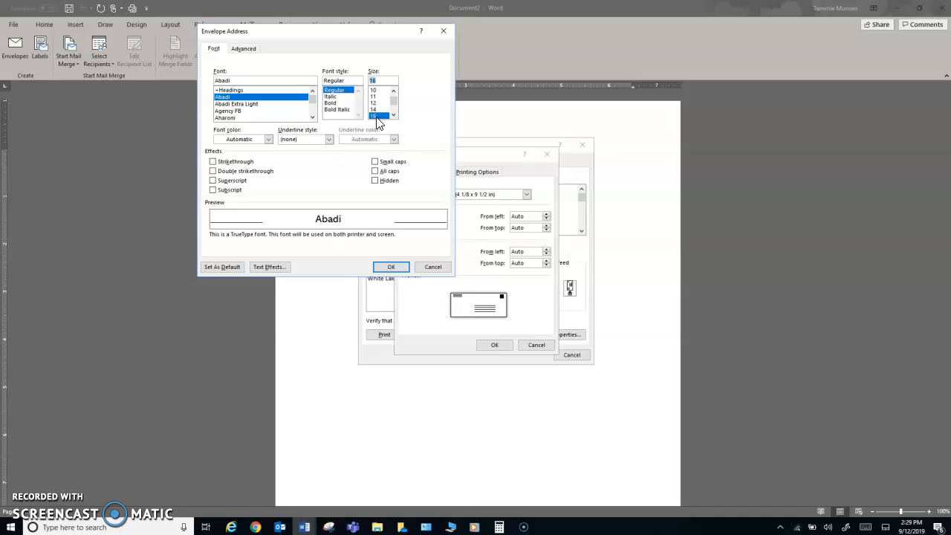
pyautogui.click(269, 139)
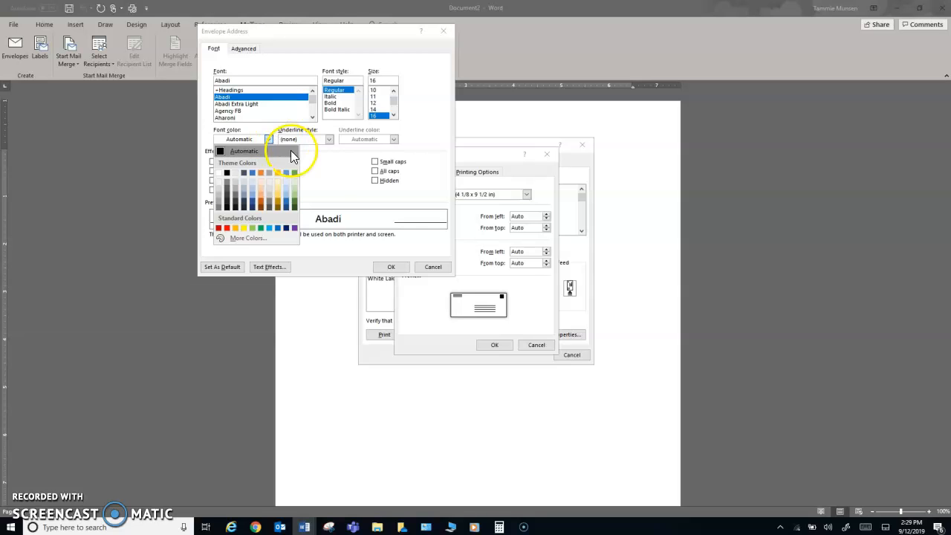
pyautogui.click(386, 267)
# Format the return address as Monotype Corsiva, 12 pt, in magenta from More Colors
pyautogui.click(386, 267)
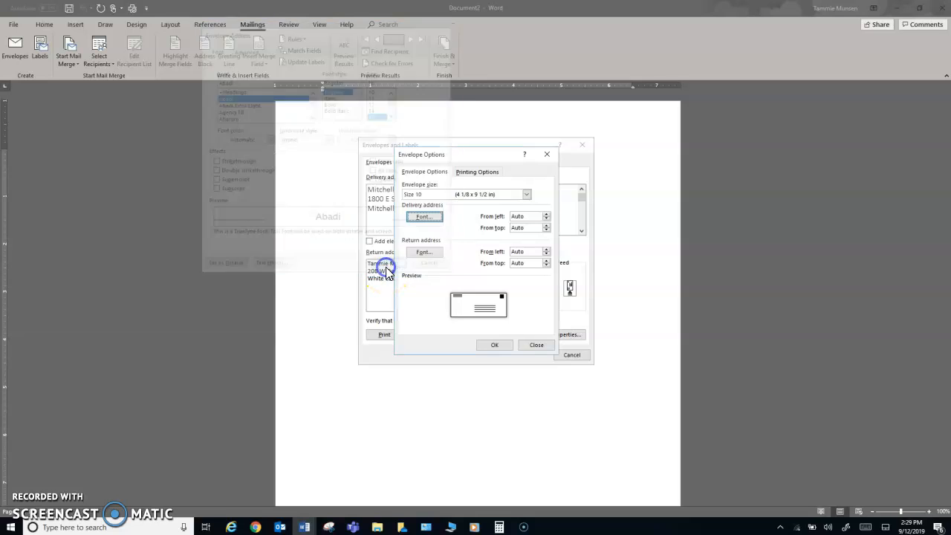
pyautogui.click(425, 254)
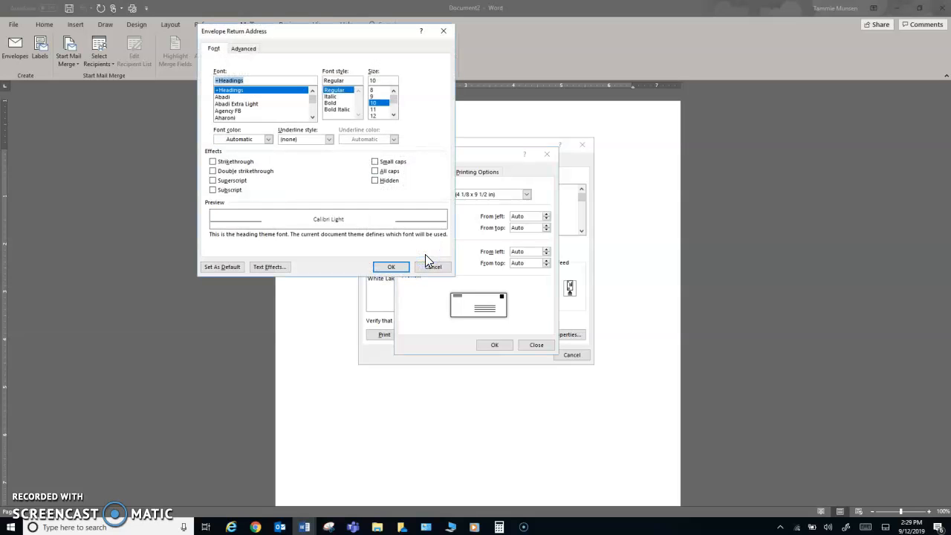
pyautogui.click(203, 81)
pyautogui.write('Monot')
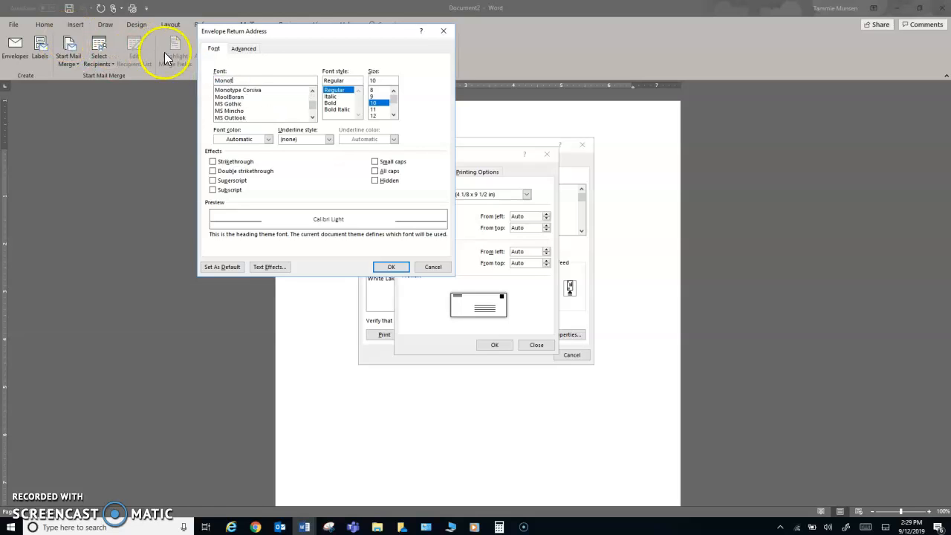
pyautogui.click(249, 91)
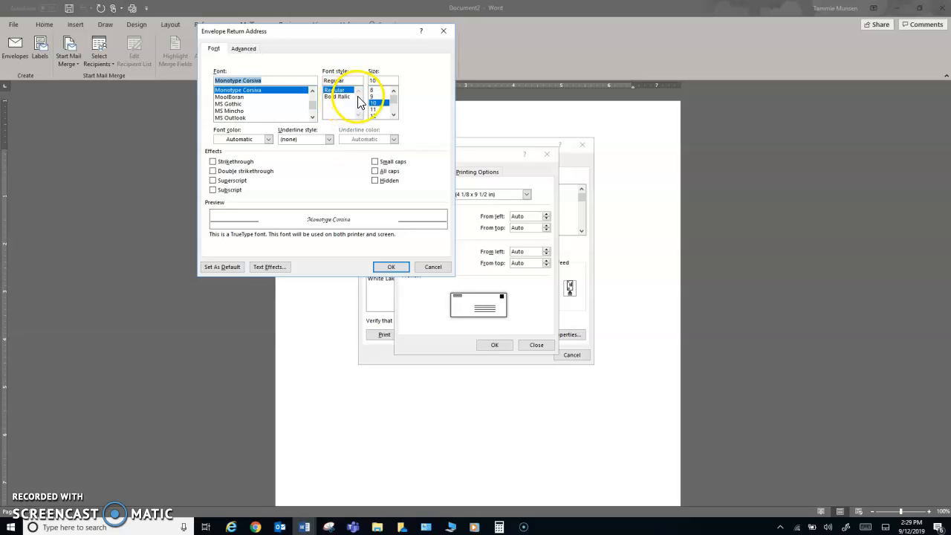
pyautogui.click(376, 117)
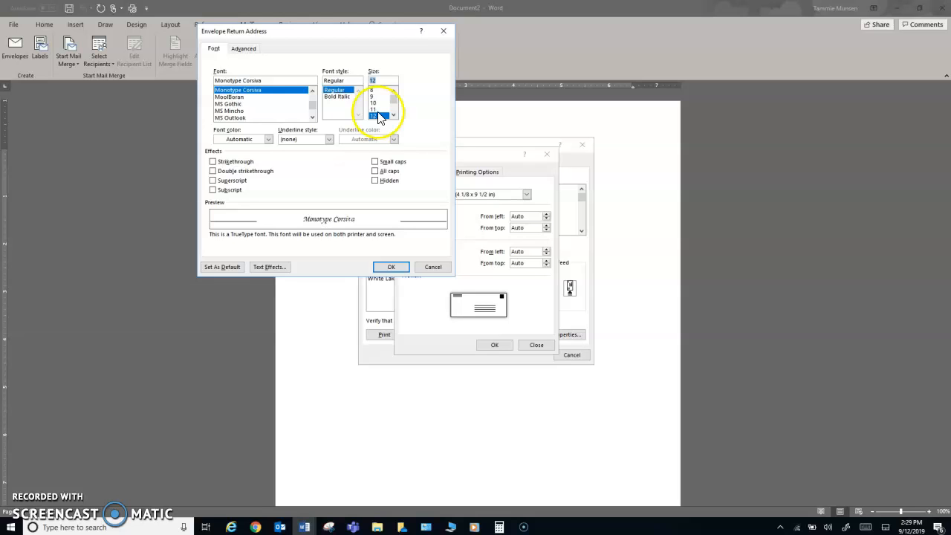
pyautogui.click(268, 139)
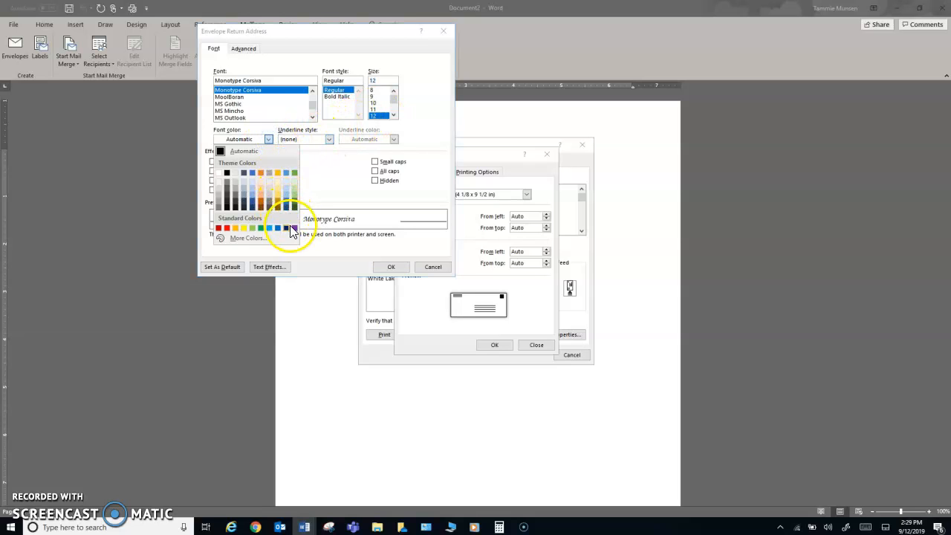
pyautogui.click(249, 237)
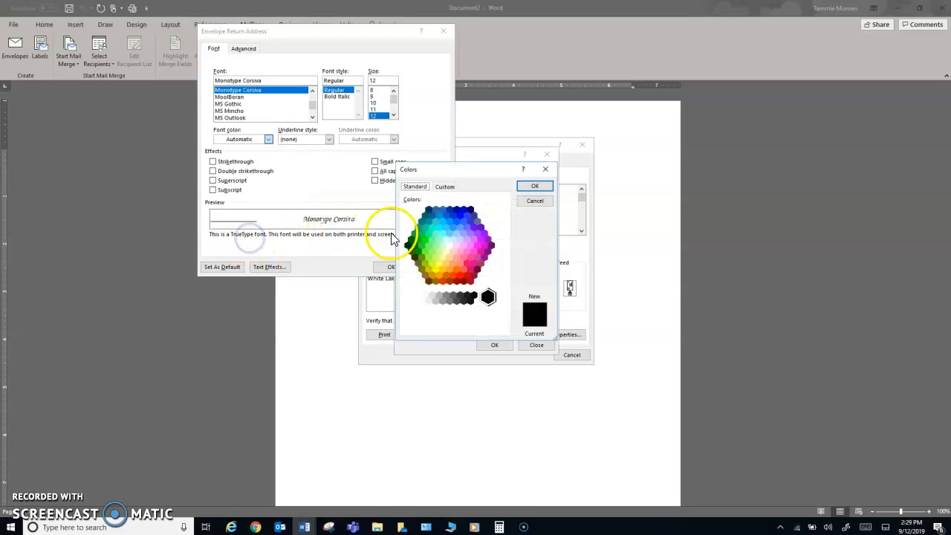
pyautogui.click(483, 257)
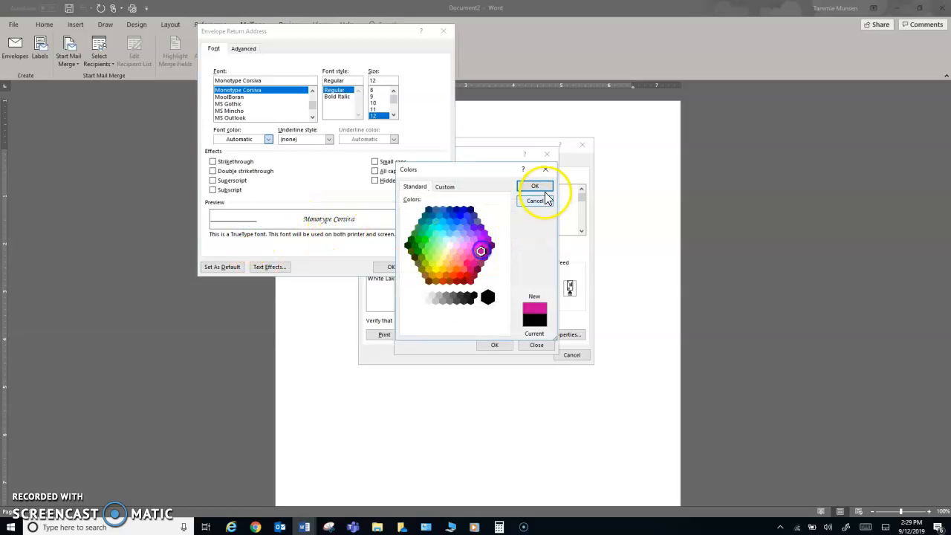
pyautogui.click(535, 185)
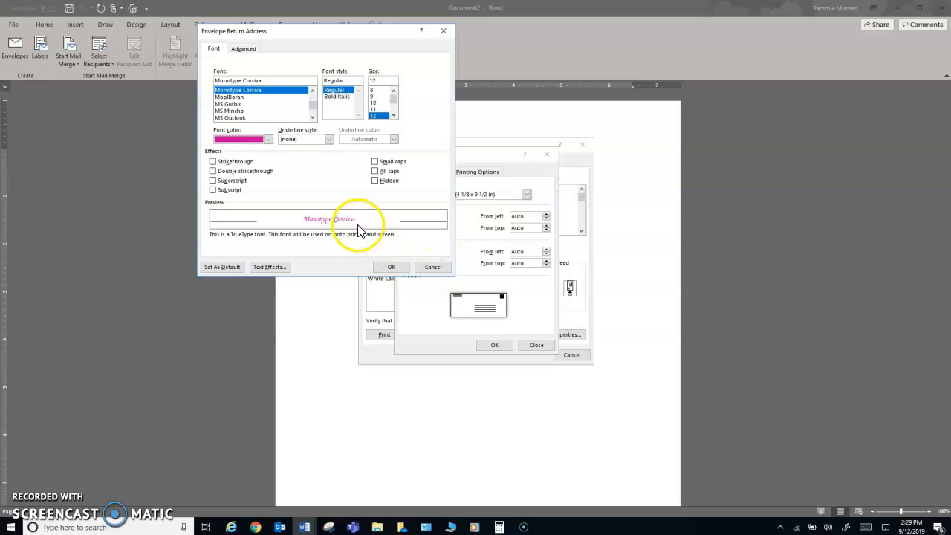
pyautogui.click(389, 266)
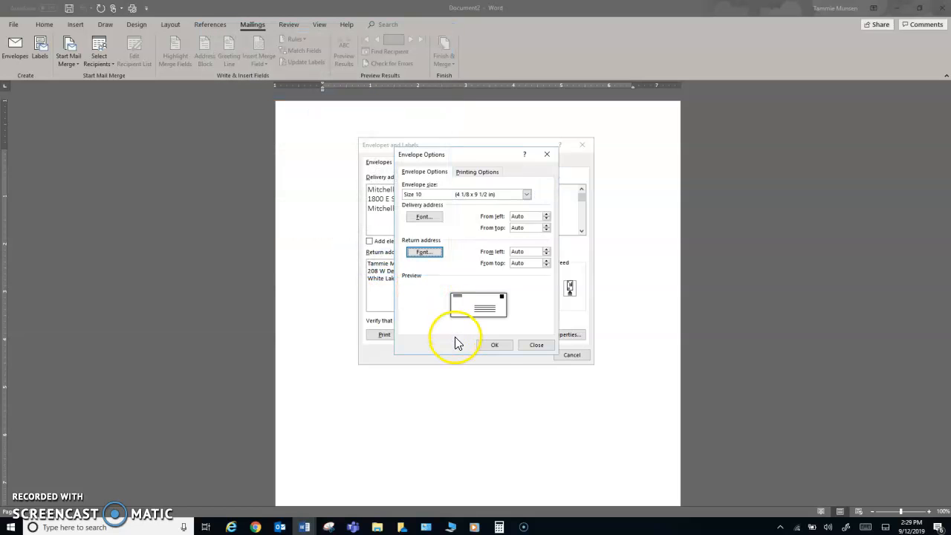
# Add the envelope to the document without saving the return address as default
pyautogui.click(493, 345)
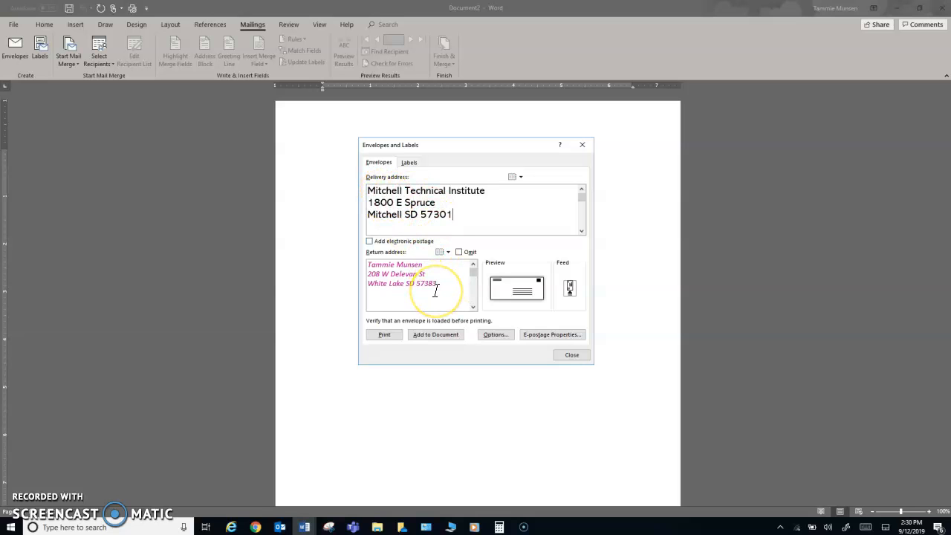
pyautogui.click(434, 334)
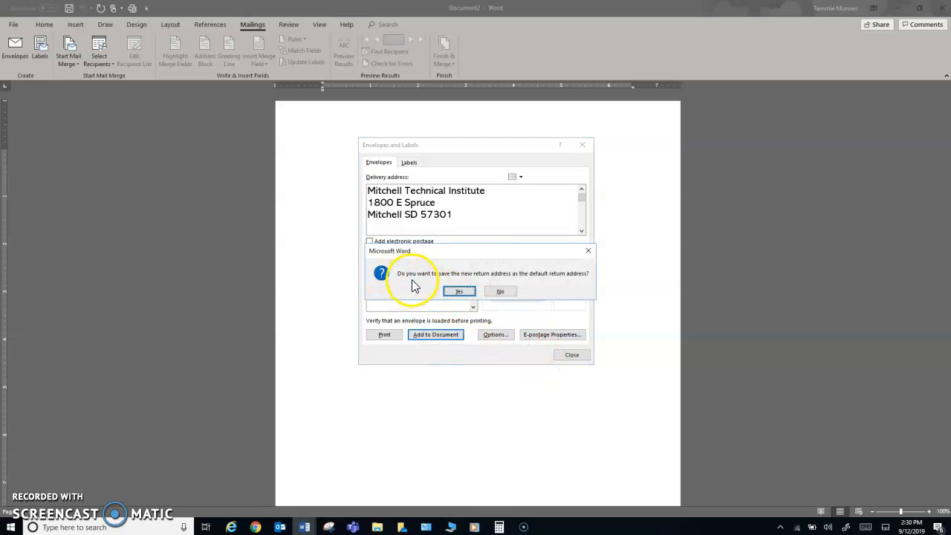
pyautogui.click(499, 292)
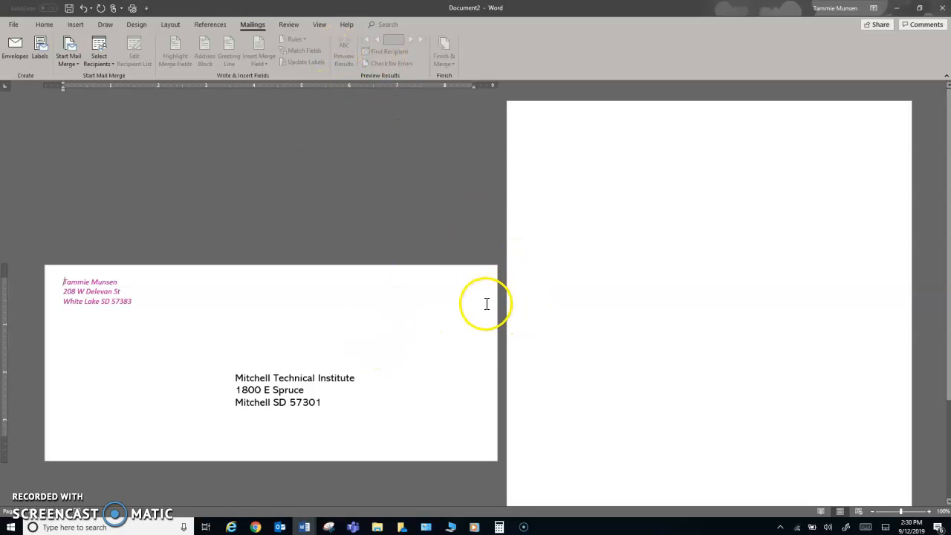
pyautogui.click(315, 24)
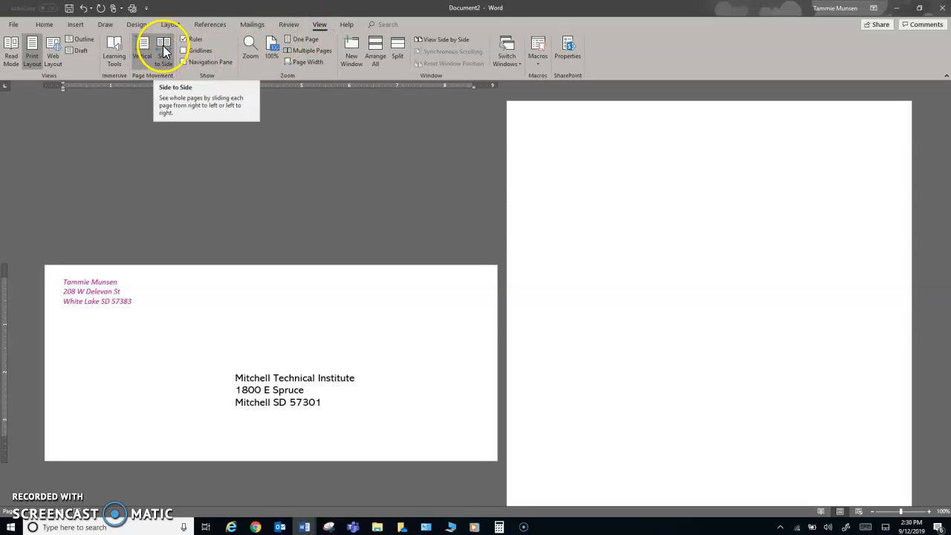
pyautogui.click(163, 53)
pyautogui.click(142, 47)
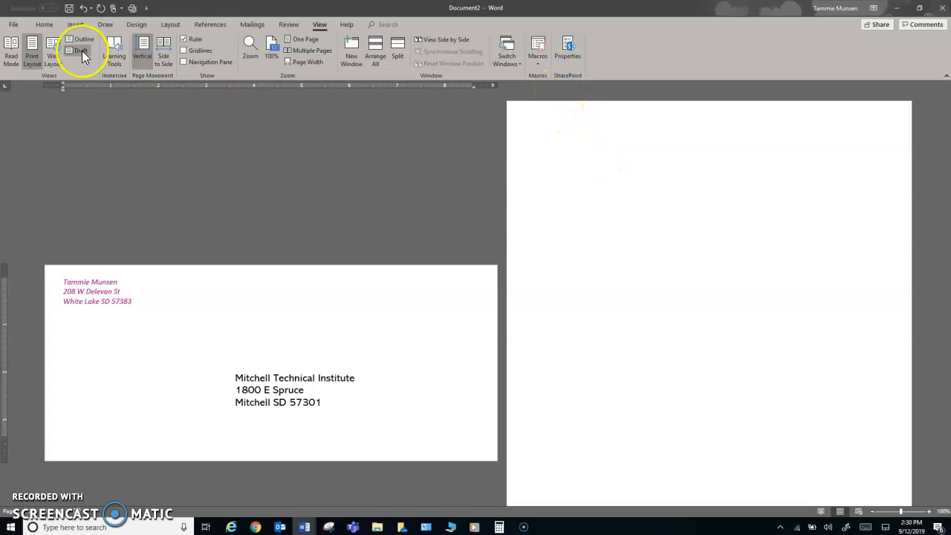
pyautogui.click(12, 25)
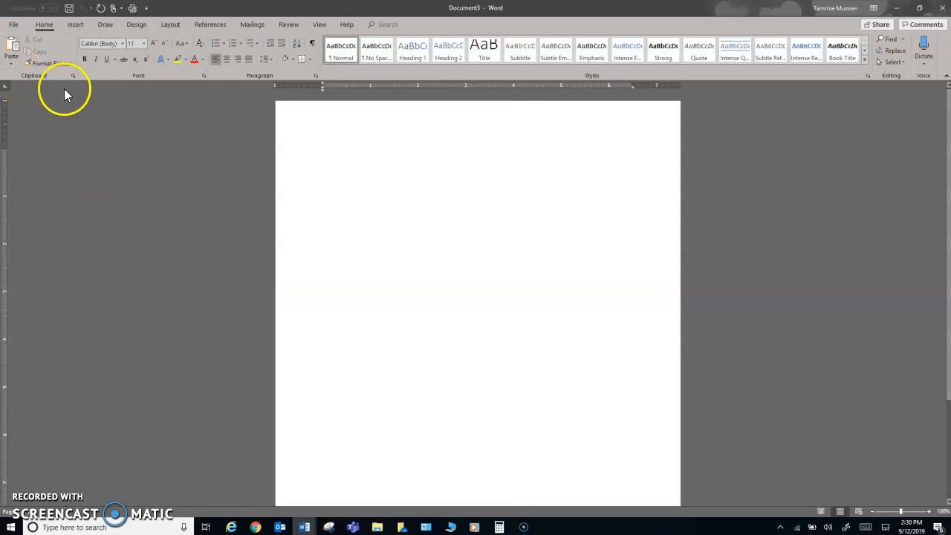
# Open the Labels options and choose Avery US Letter as the label vendor
pyautogui.click(253, 26)
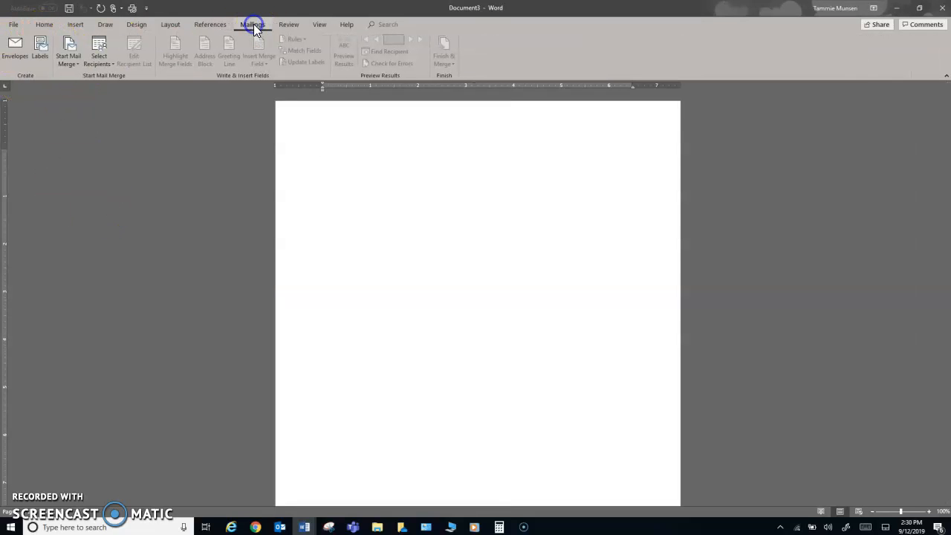
pyautogui.click(42, 50)
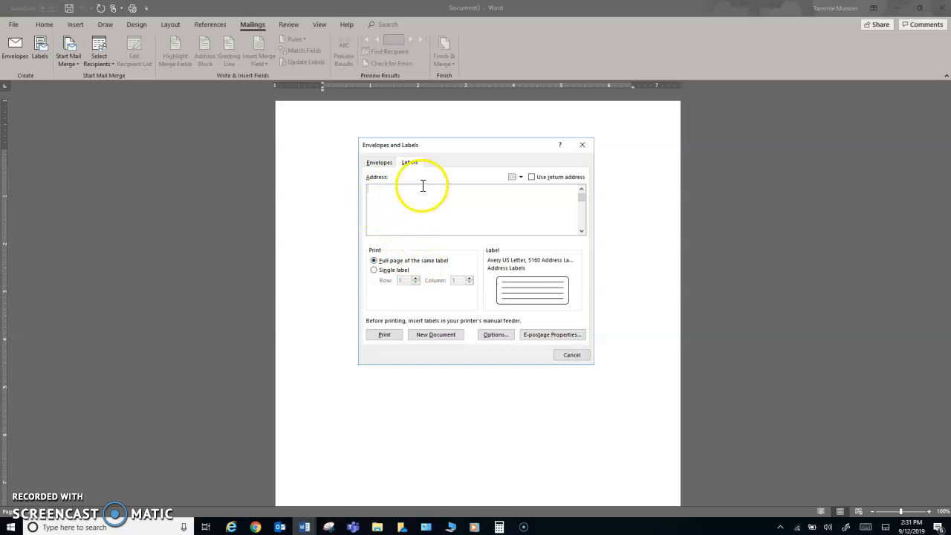
pyautogui.click(490, 335)
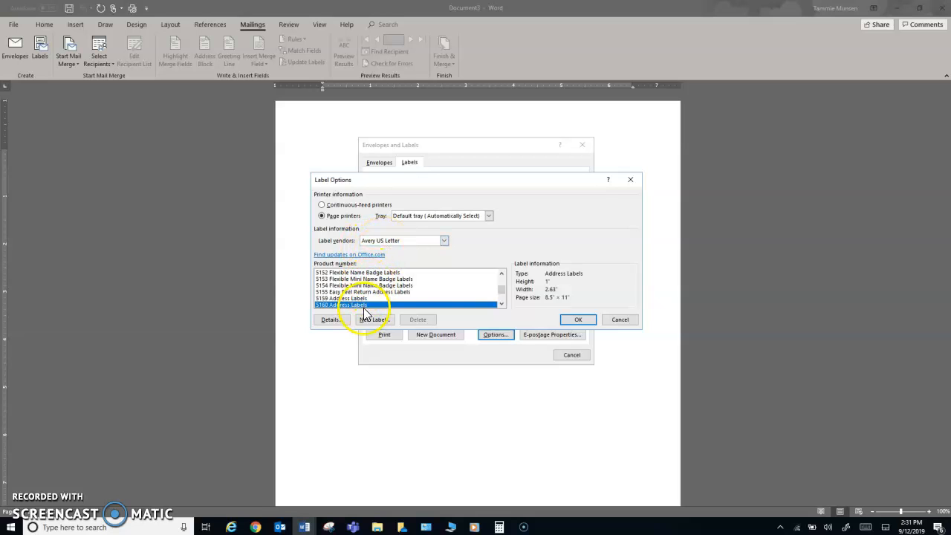
pyautogui.moveTo(501, 289); pyautogui.dragTo(501, 272)
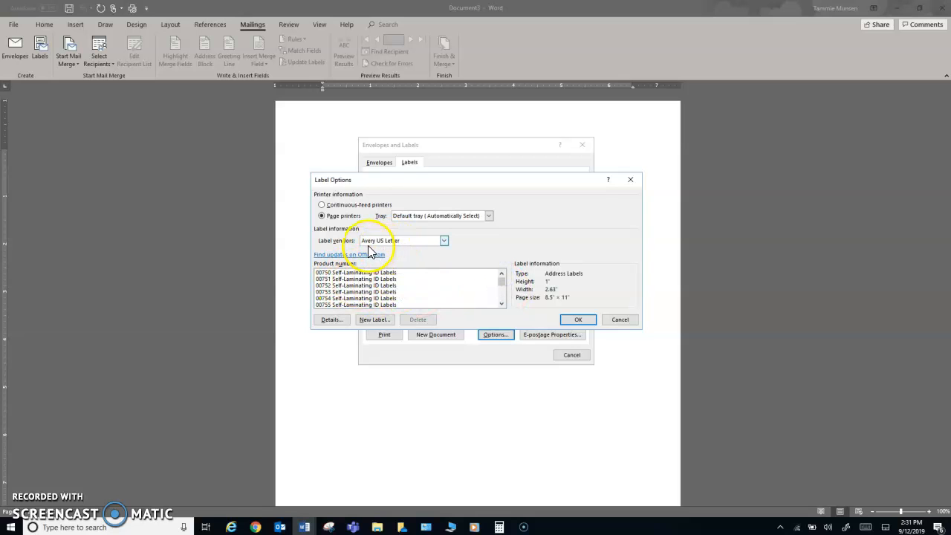
pyautogui.click(443, 240)
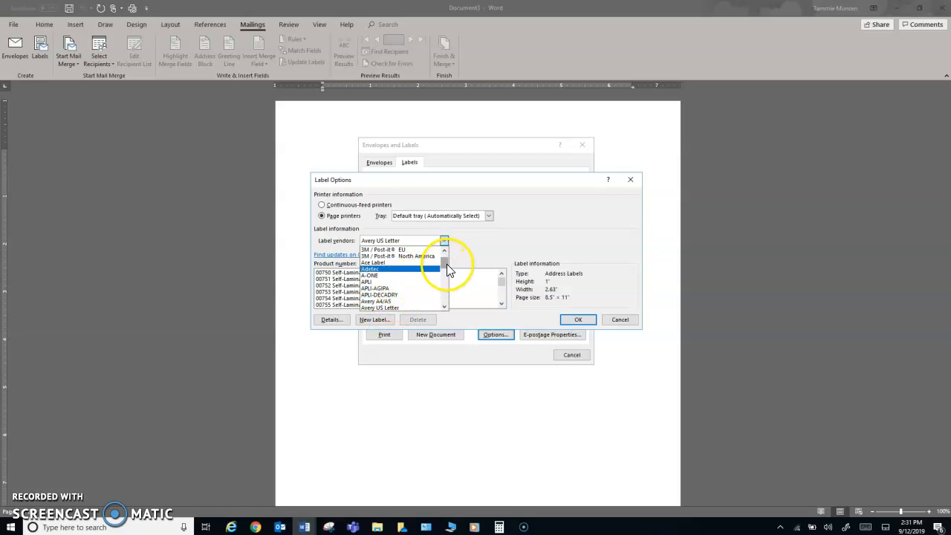
pyautogui.moveTo(443, 263); pyautogui.dragTo(443, 267)
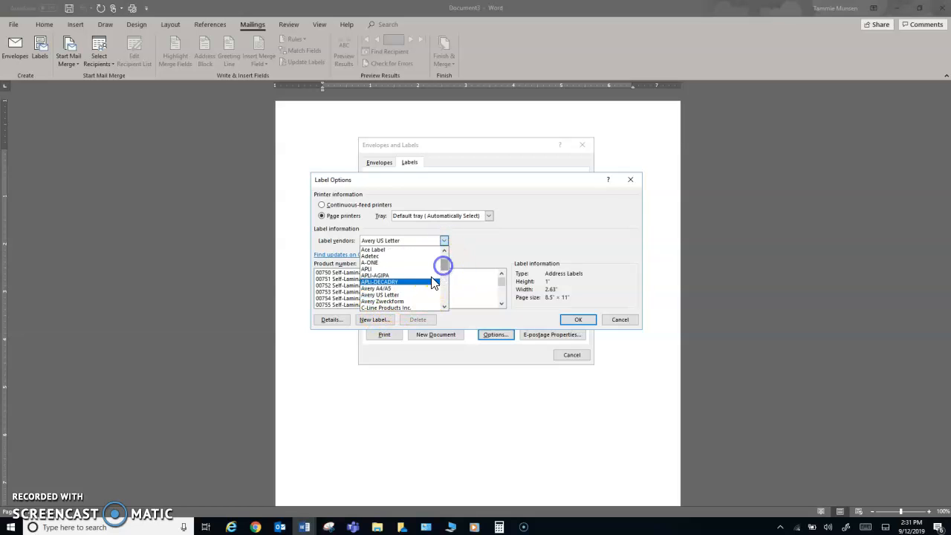
pyautogui.click(397, 295)
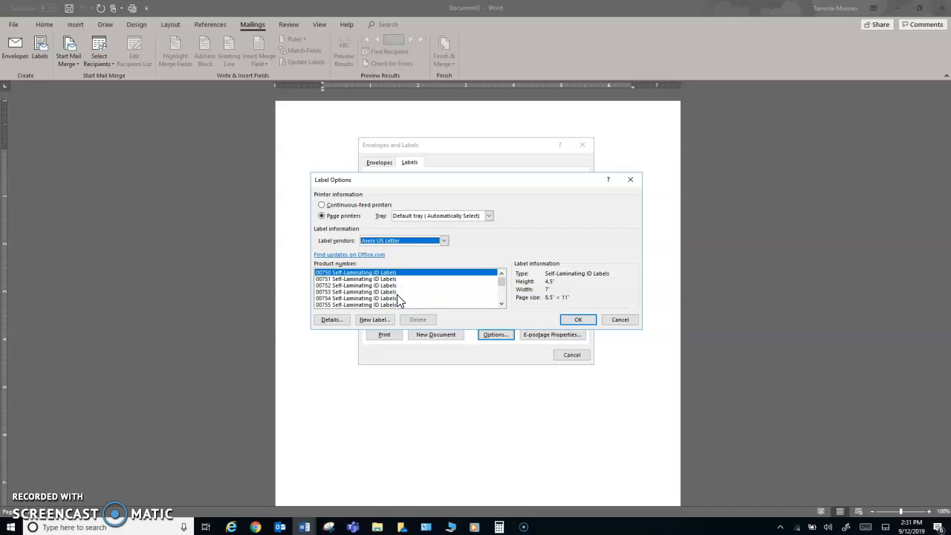
# Select the 5160 Address Labels product and confirm the choice
pyautogui.click(390, 279)
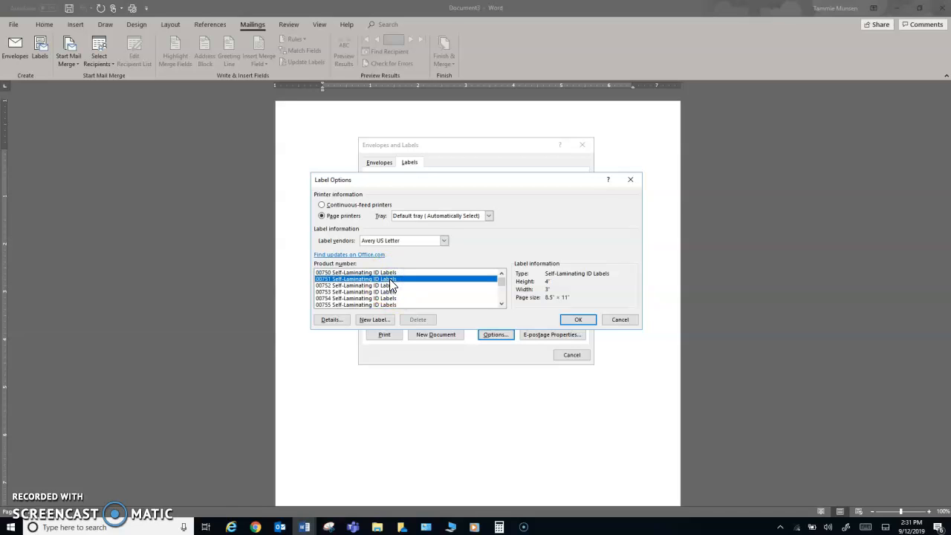
pyautogui.press('5')
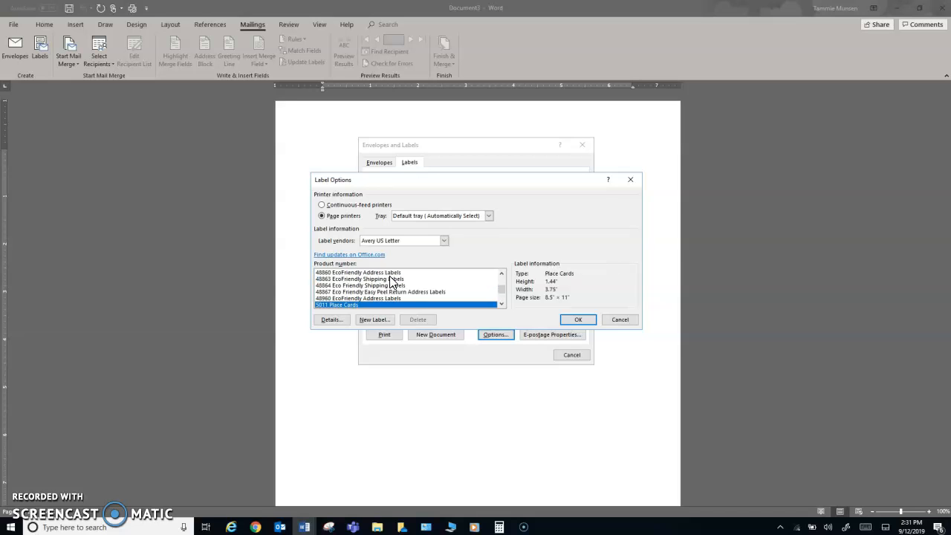
pyautogui.click(500, 304)
pyautogui.click(501, 304)
pyautogui.click(501, 304)
pyautogui.click(500, 304)
pyautogui.click(500, 304)
pyautogui.click(501, 304)
pyautogui.click(500, 304)
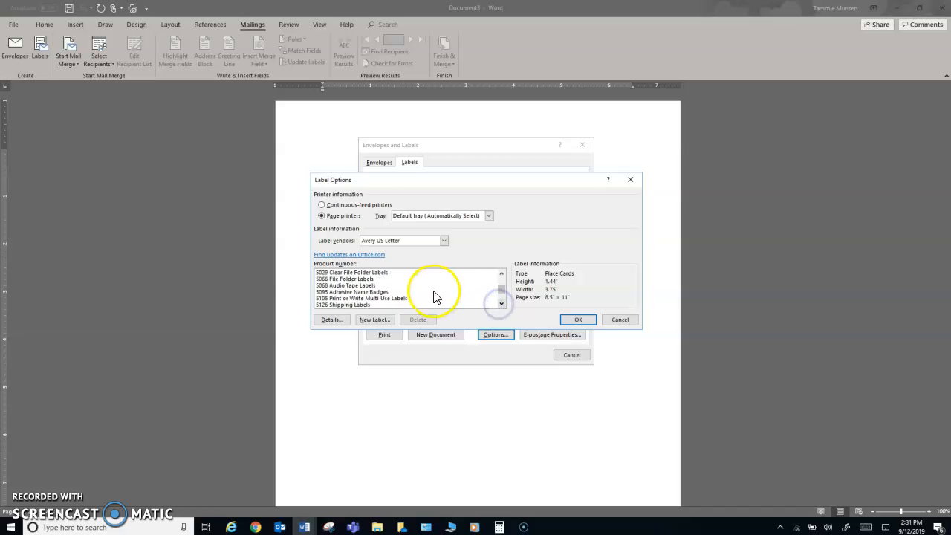
pyautogui.click(501, 304)
pyautogui.click(501, 304)
pyautogui.click(501, 304)
pyautogui.click(500, 303)
pyautogui.click(501, 304)
pyautogui.click(501, 304)
pyautogui.click(501, 304)
pyautogui.click(501, 303)
pyautogui.click(500, 304)
pyautogui.click(501, 304)
pyautogui.click(500, 304)
pyautogui.click(500, 304)
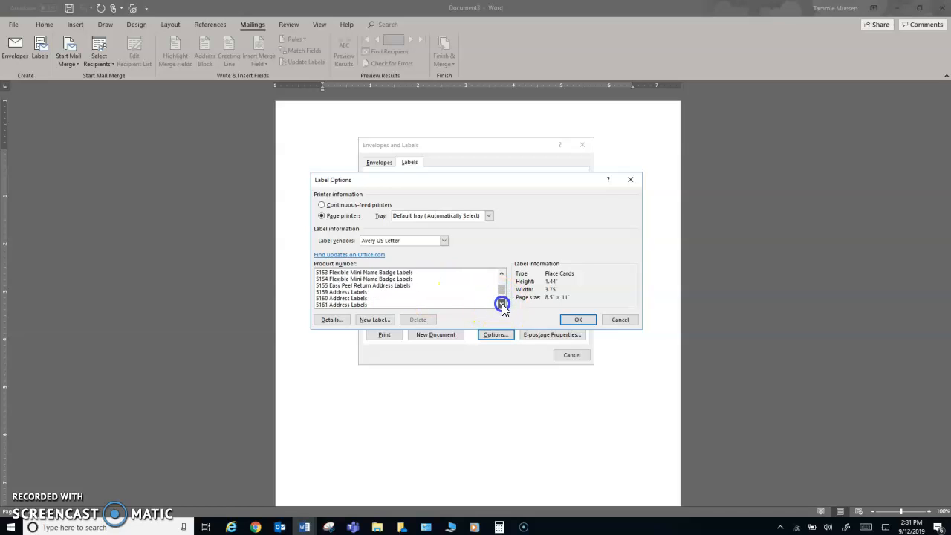
pyautogui.click(361, 298)
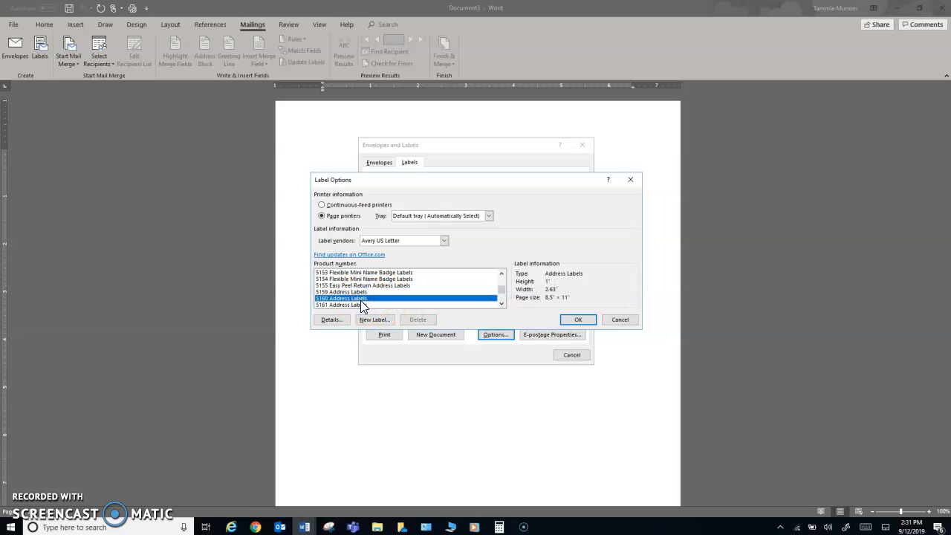
pyautogui.click(573, 320)
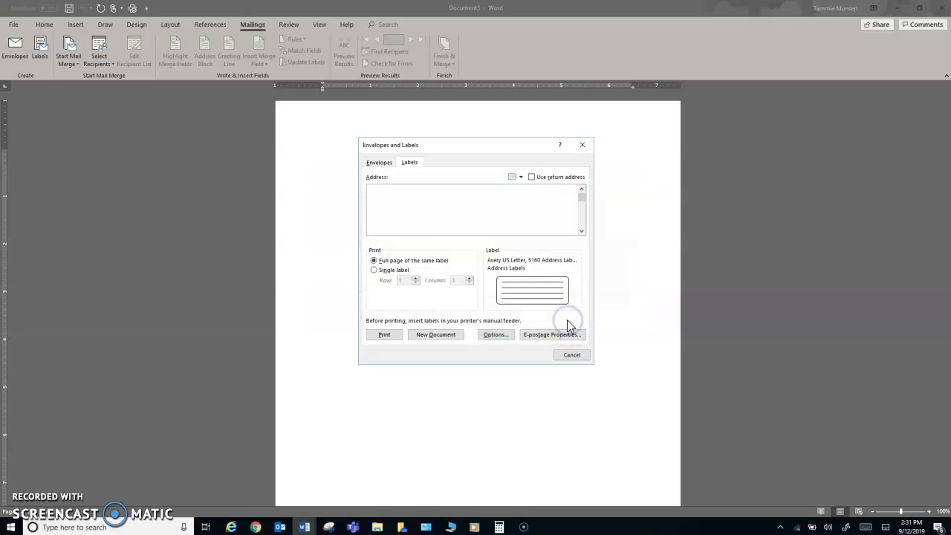
# Create a blank 5160 label sheet, type the sender's address in label one, start a name in label two
pyautogui.click(438, 335)
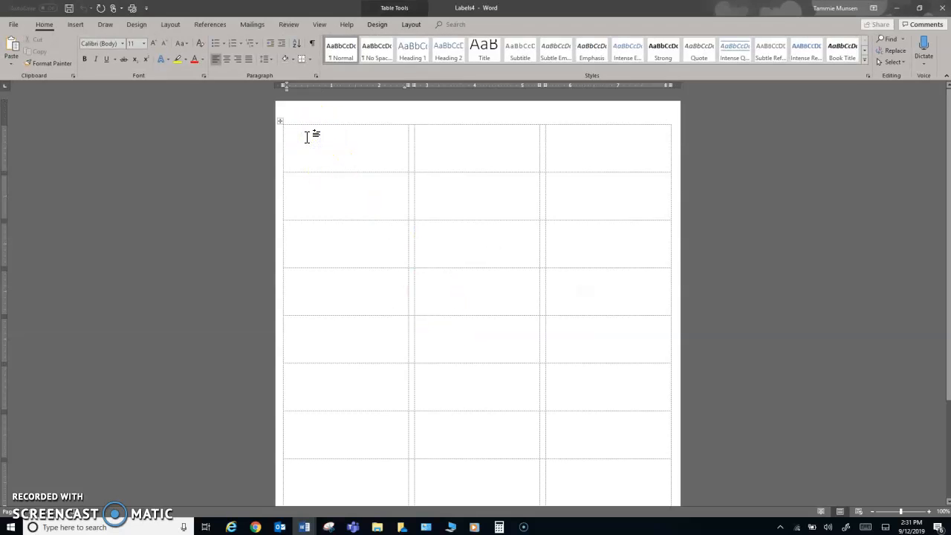
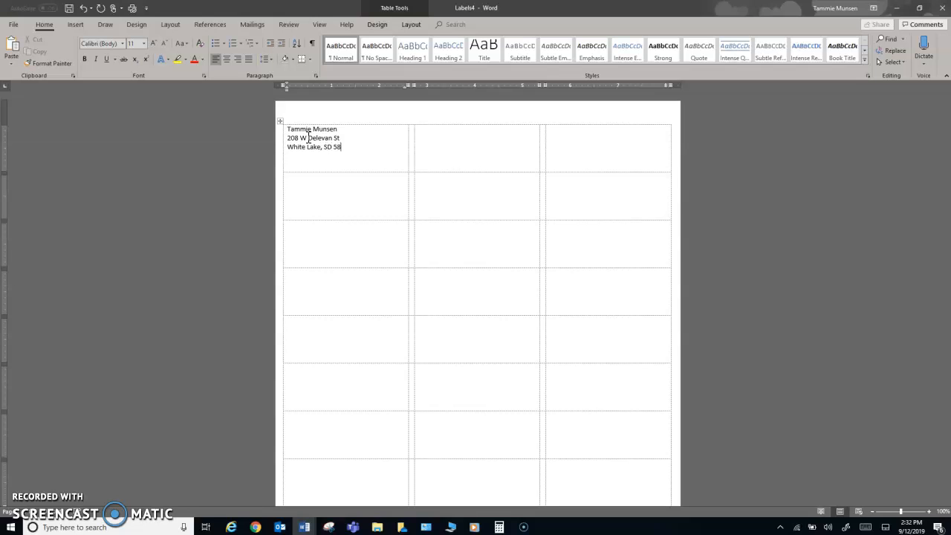
pyautogui.click(422, 130)
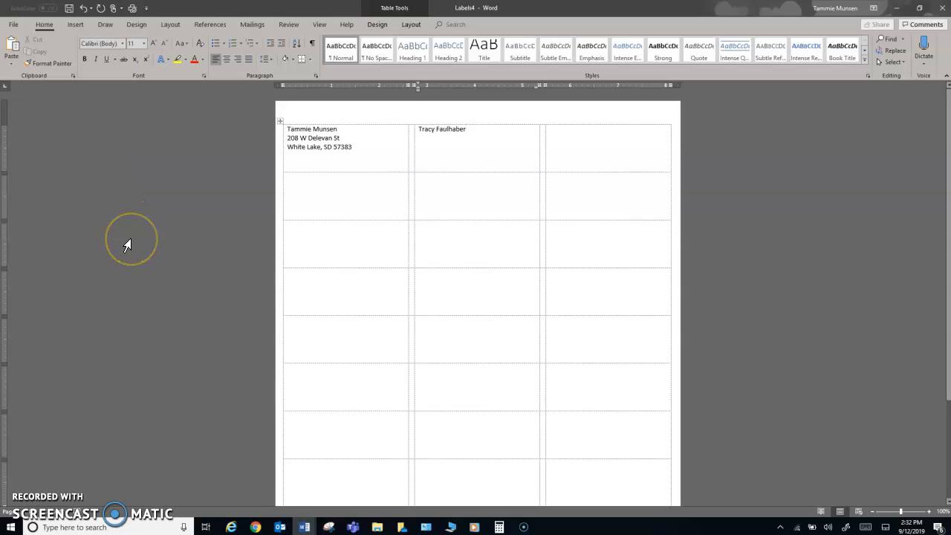
# Close the labels, blank, envelope and bulleted-list documents, choosing Don't Save each time
pyautogui.click(942, 8)
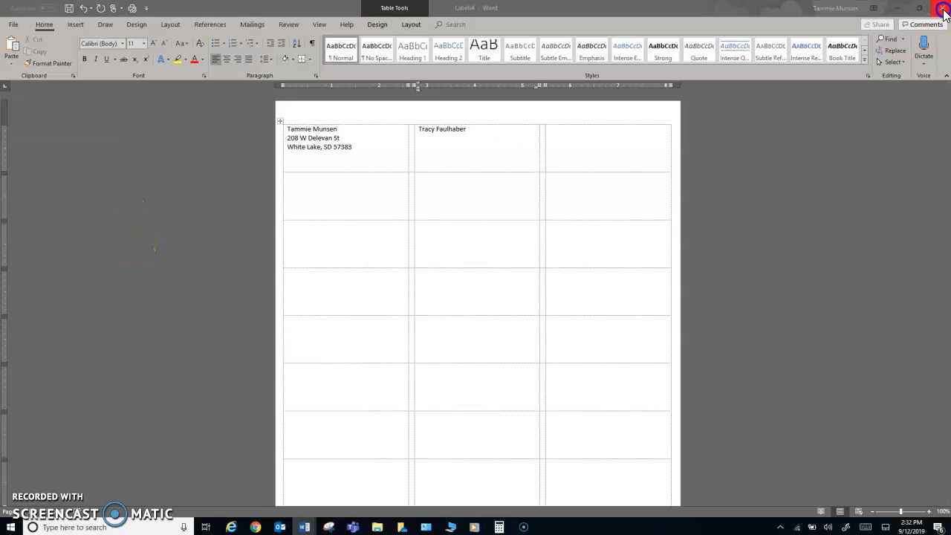
pyautogui.click(481, 280)
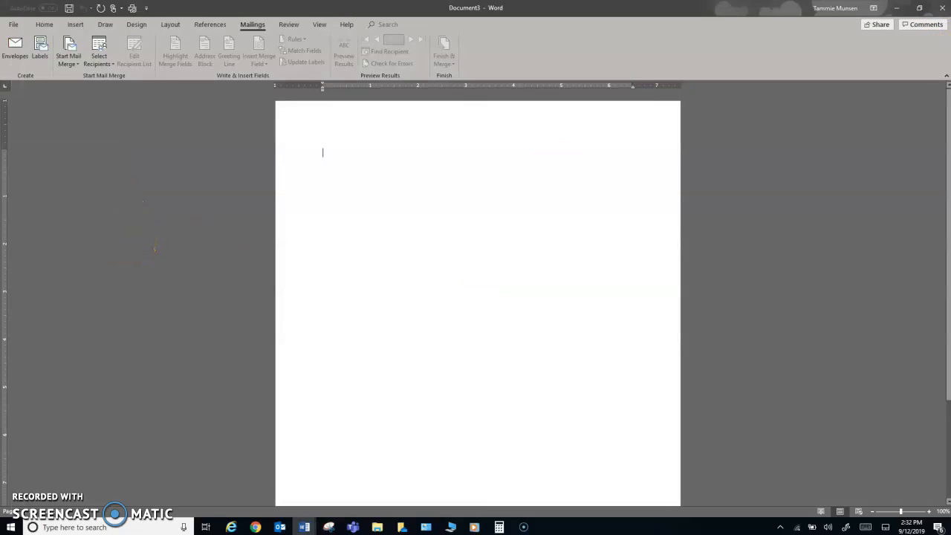
pyautogui.click(941, 9)
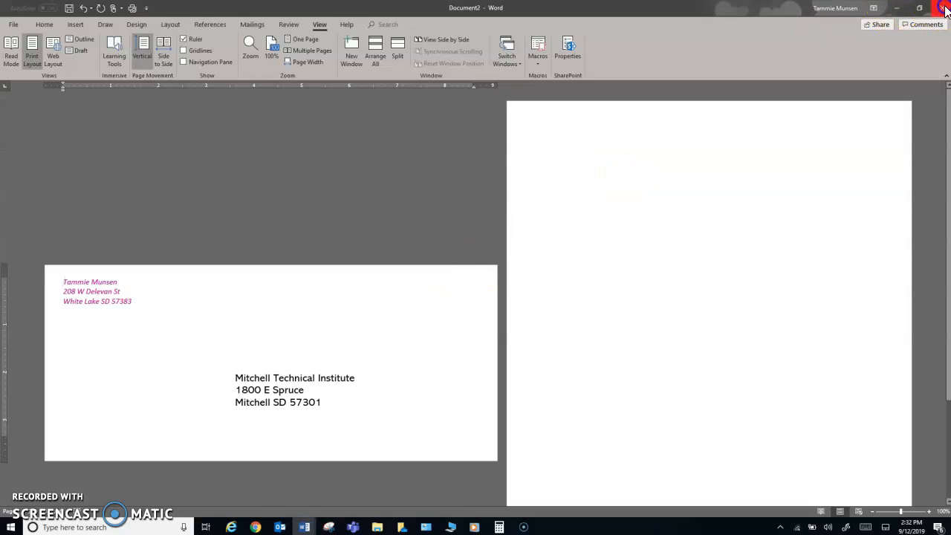
pyautogui.click(941, 9)
pyautogui.click(475, 284)
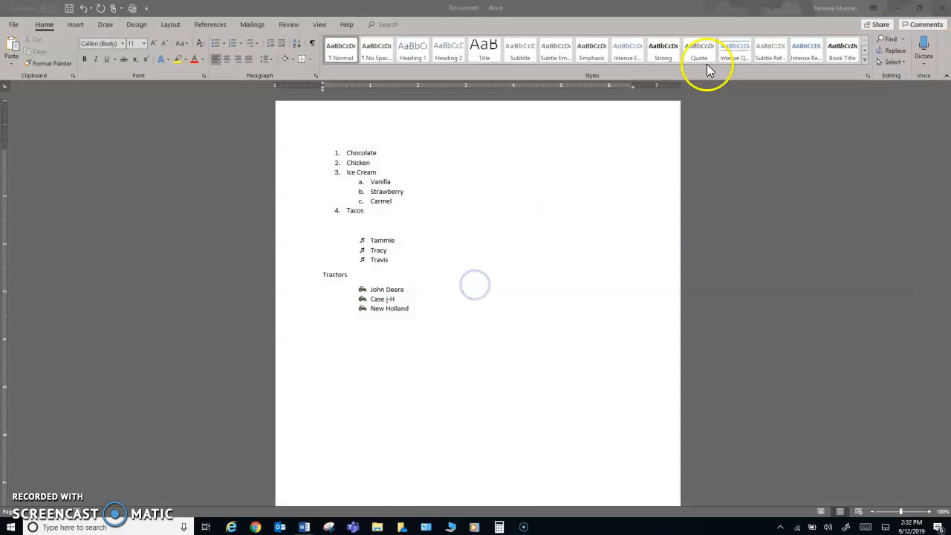
pyautogui.click(940, 7)
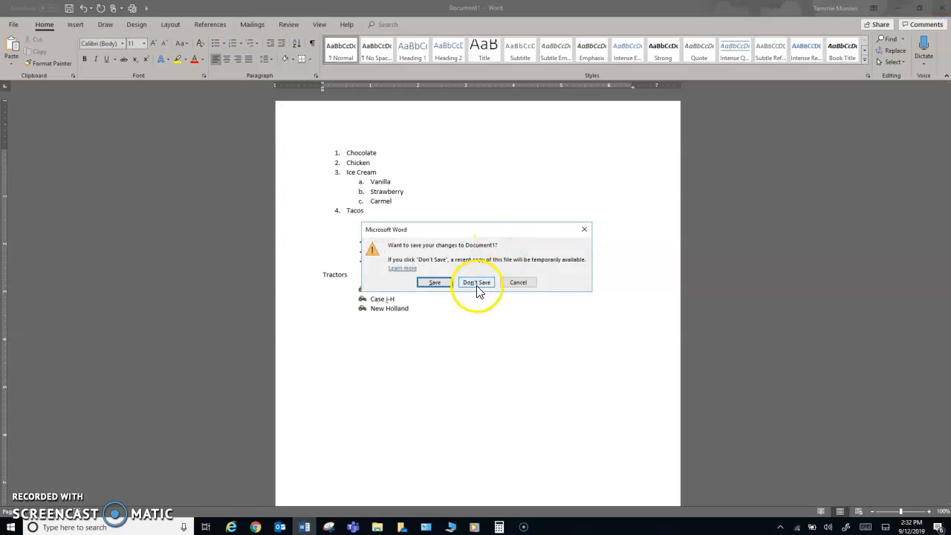
pyautogui.click(477, 285)
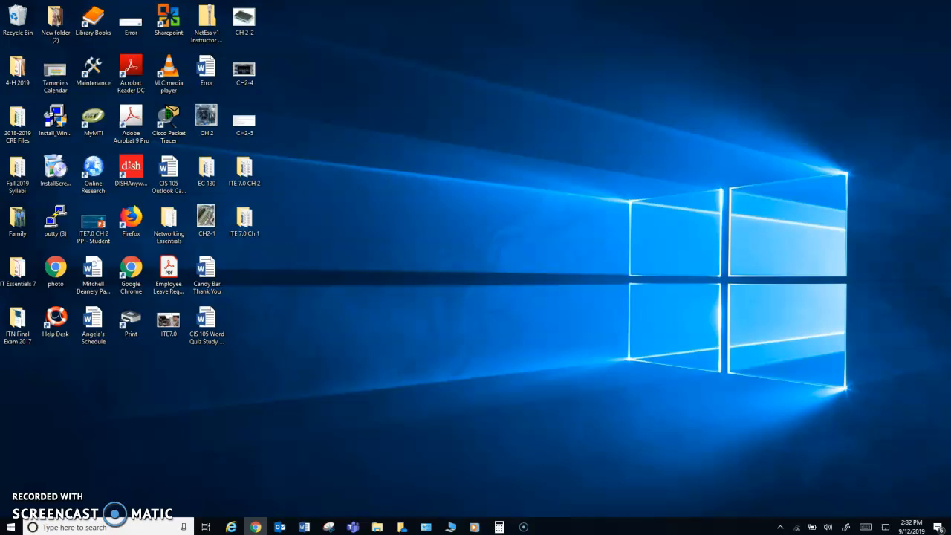
# Maximize the browser and open the Envelope & Labels assignment from Coursework for editing
pyautogui.moveTo(949, 86); pyautogui.dragTo(320, 28)
pyautogui.click(34, 189)
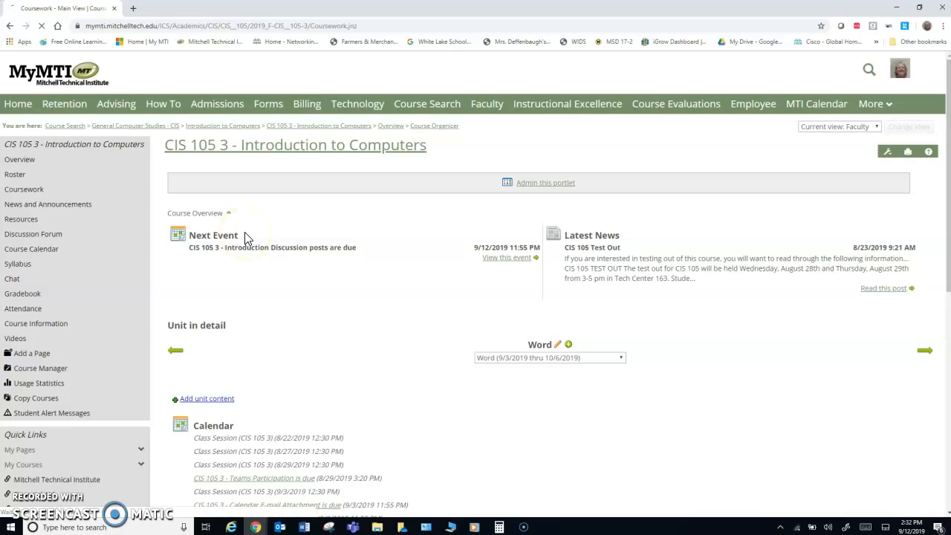
pyautogui.scroll(-3, 236, 416)
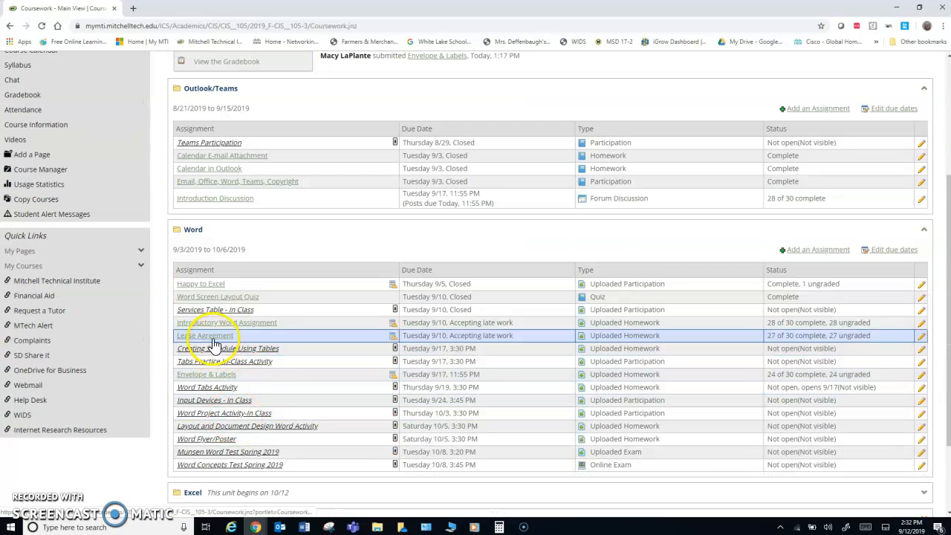
pyautogui.click(211, 381)
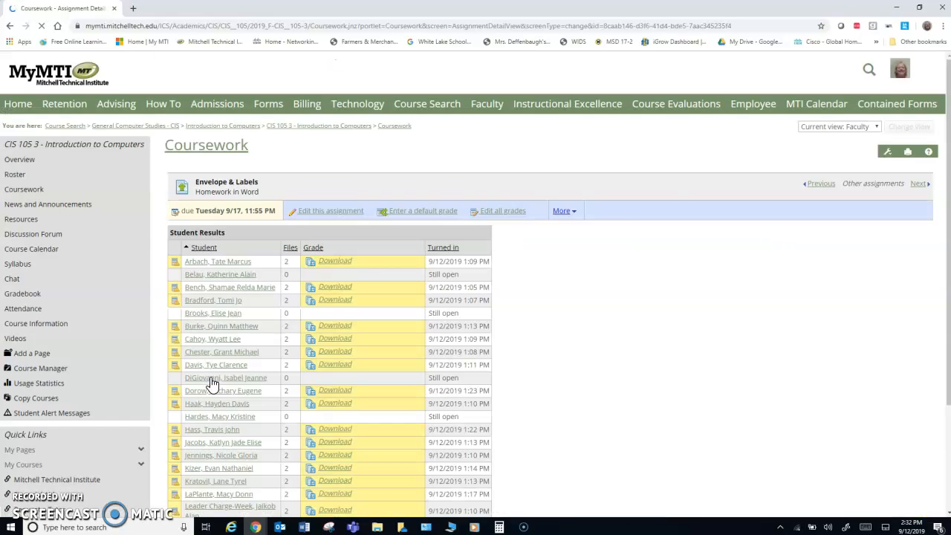
pyautogui.scroll(-1, 212, 376)
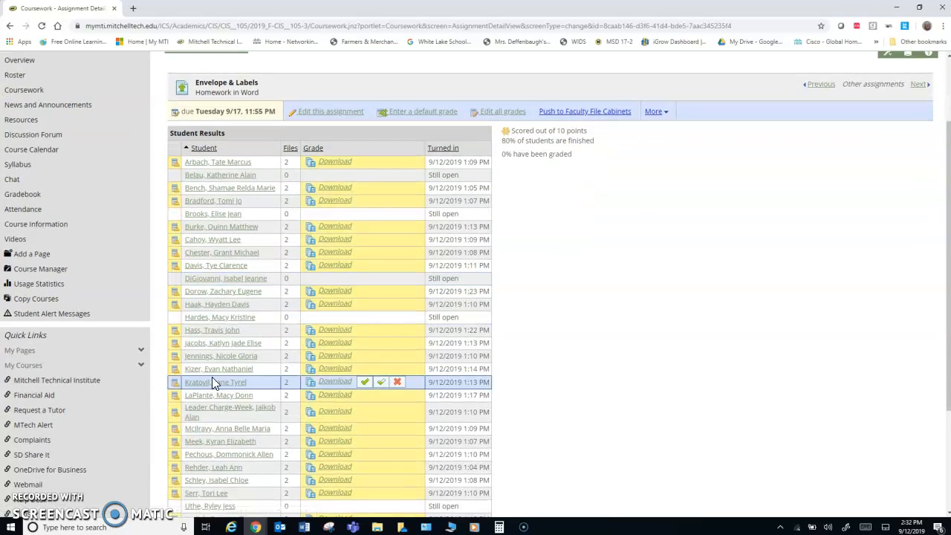
pyautogui.scroll(1, 212, 377)
pyautogui.click(356, 211)
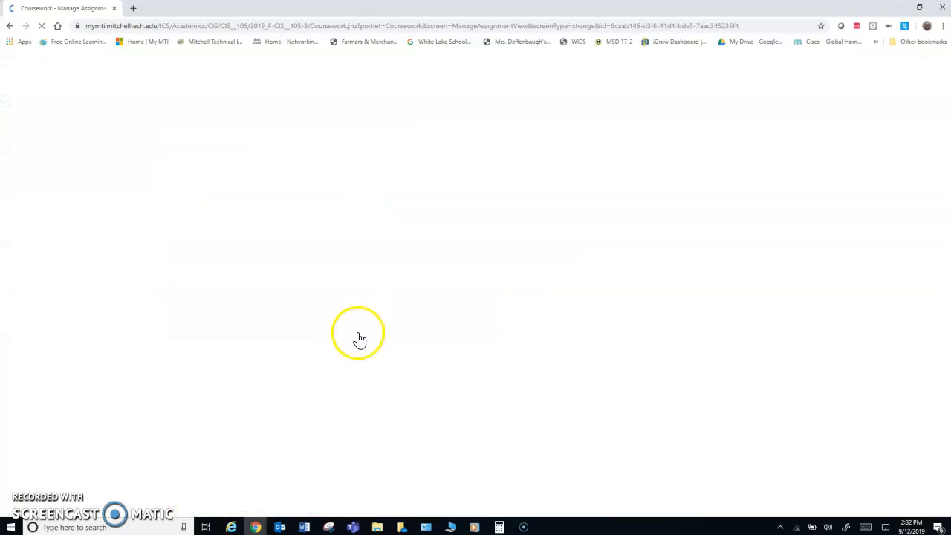
# Expand Step Three Instructions & Files and open the downloaded Word Envelope & Labels.docx
pyautogui.scroll(-1, 356, 338)
pyautogui.scroll(-1, 357, 340)
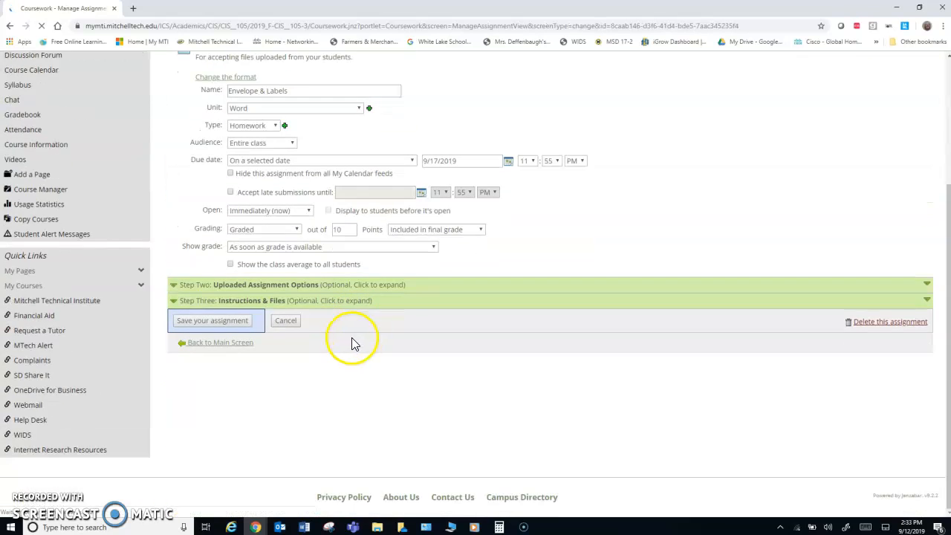
pyautogui.click(228, 304)
pyautogui.scroll(-4, 255, 346)
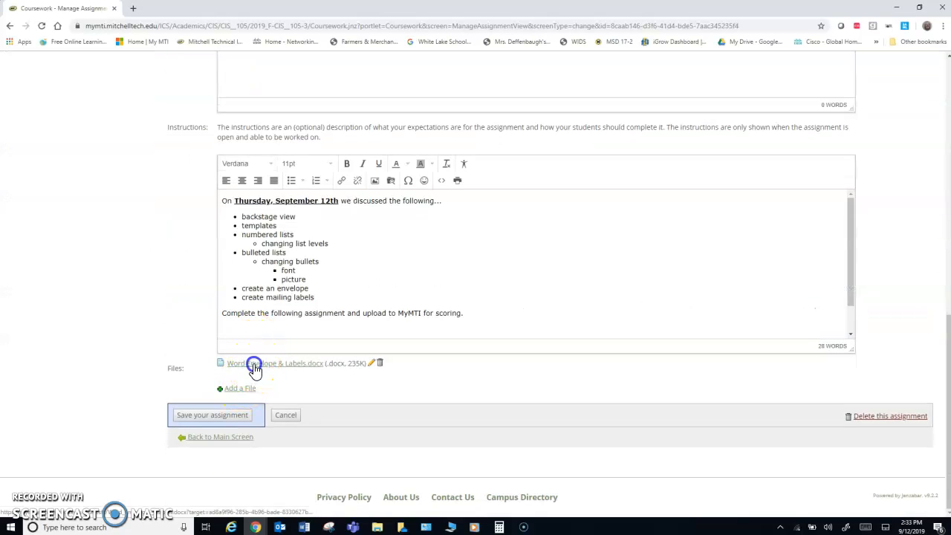
pyautogui.click(253, 363)
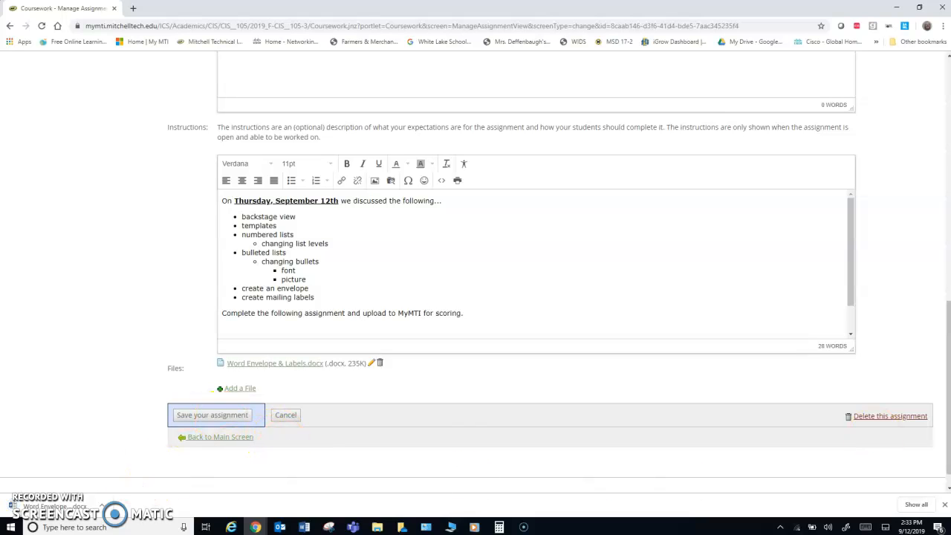
pyautogui.click(82, 507)
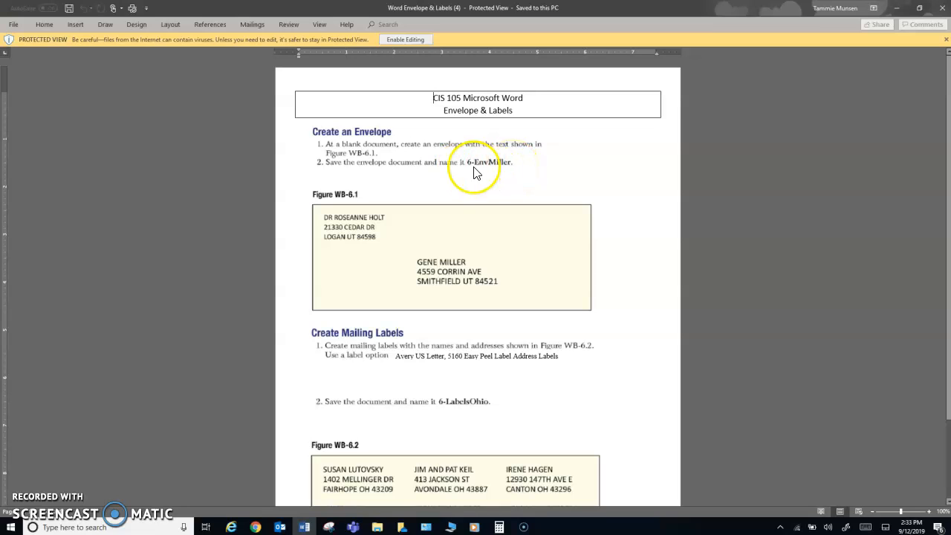
# Scroll the assignment down to the Create Mailing Labels task: Avery 5160 labels, six addresses, 6-LabelsOhio
pyautogui.scroll(-3, 508, 204)
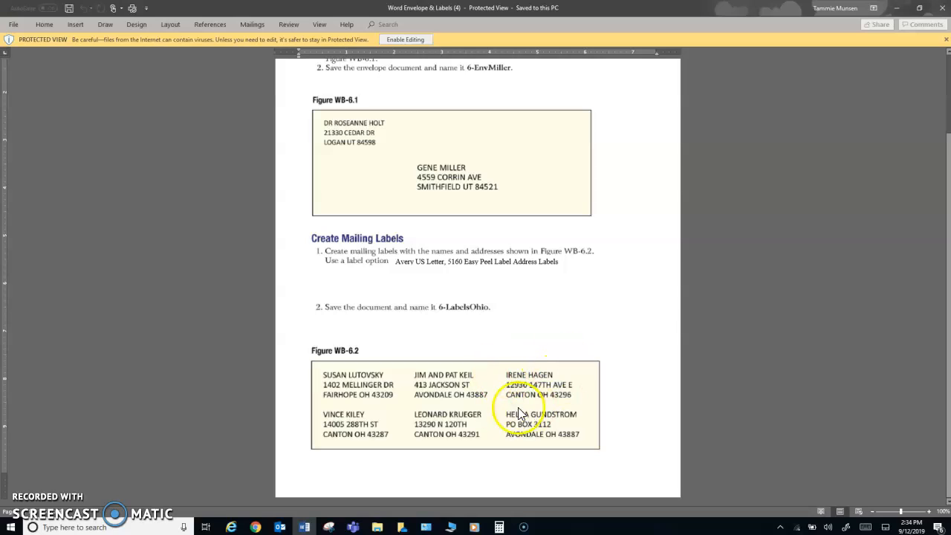
# Close the Word assignment document and scroll MyMTI back up to the assignment settings (due 9/17/2019, 10 points)
pyautogui.click(942, 9)
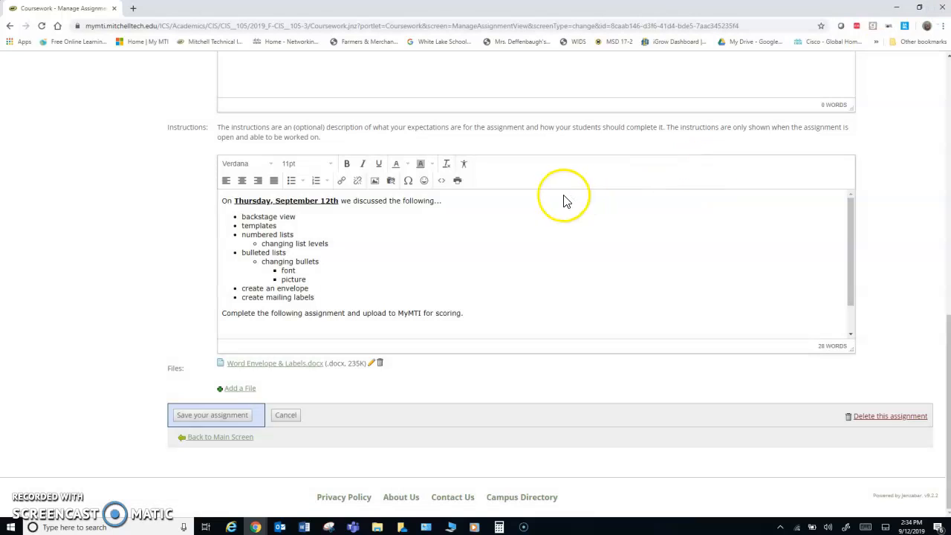
pyautogui.scroll(3, 557, 313)
pyautogui.scroll(-2, 556, 319)
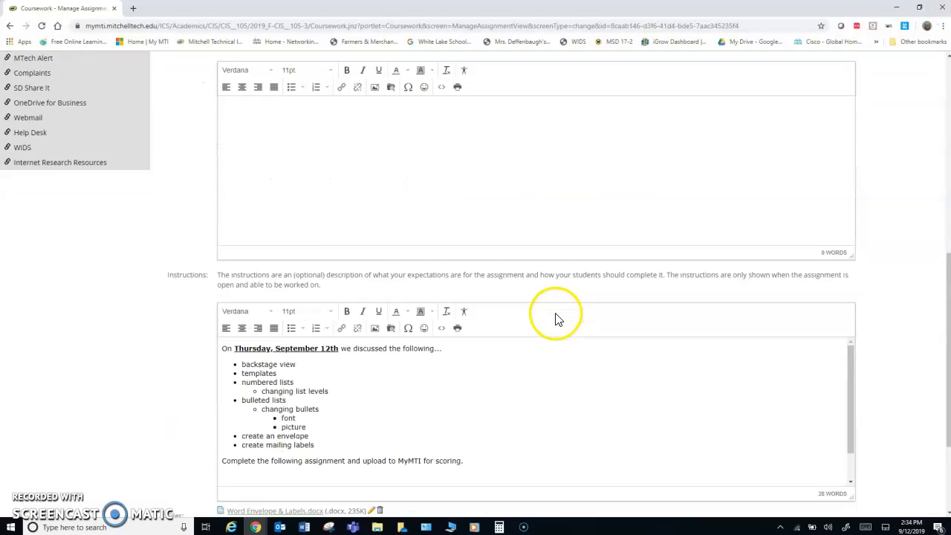
pyautogui.scroll(5, 389, 374)
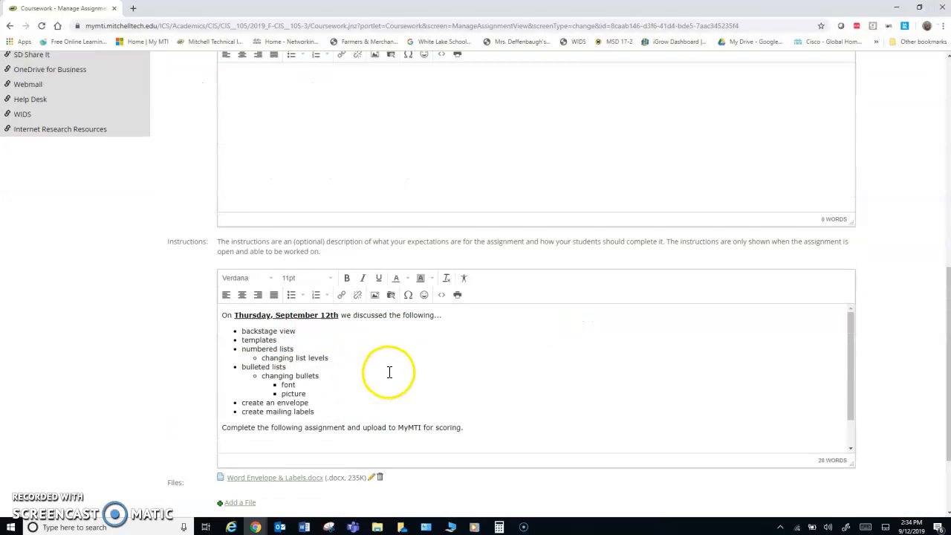
pyautogui.scroll(1, 388, 378)
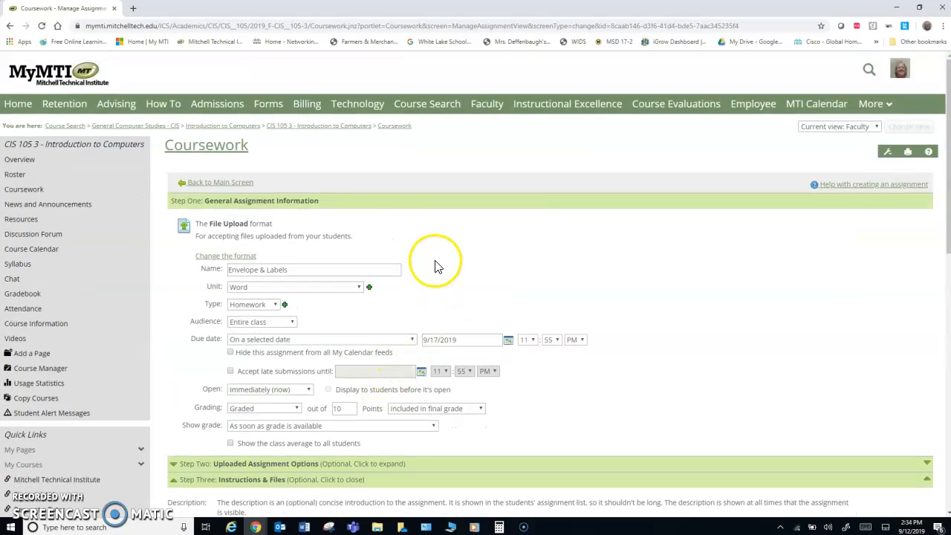